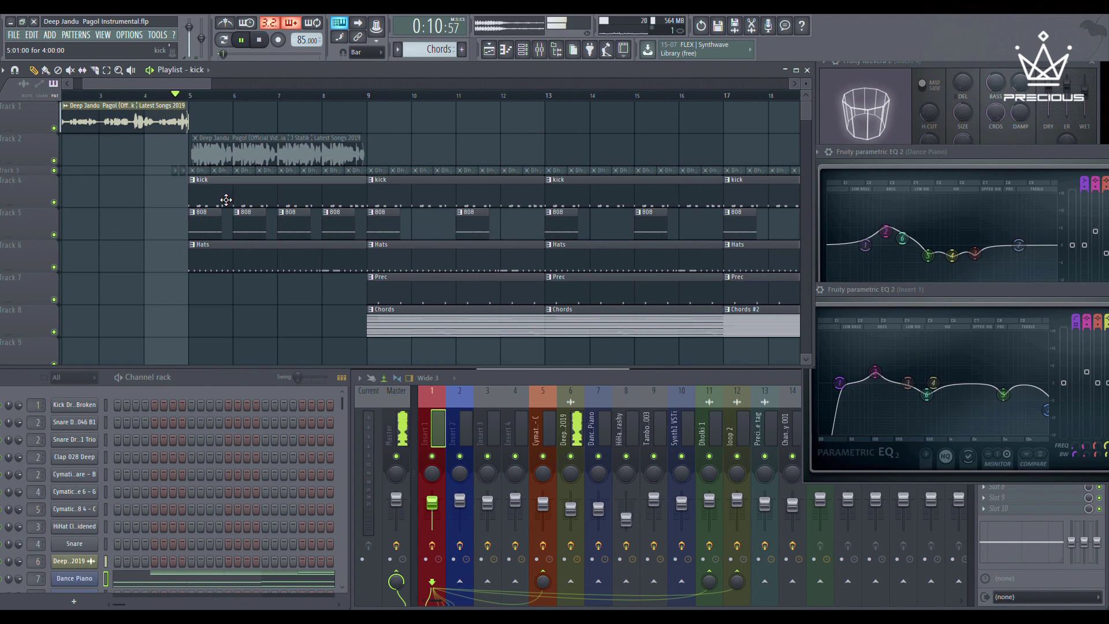
Examine the Kick Drum 003 Broken notes of the kick pattern in the piano roll, then return to the playlist.
left_click(178, 407)
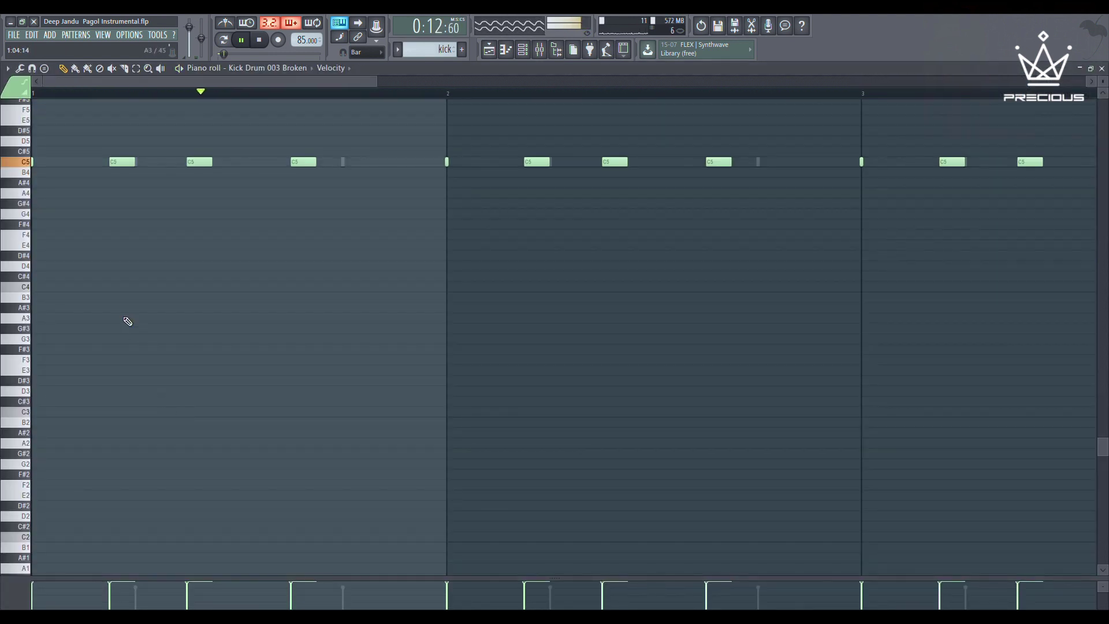
scroll(128, 321, "down", 3)
scroll(124, 316, "up", 2)
scroll(64, 292, "up", 2)
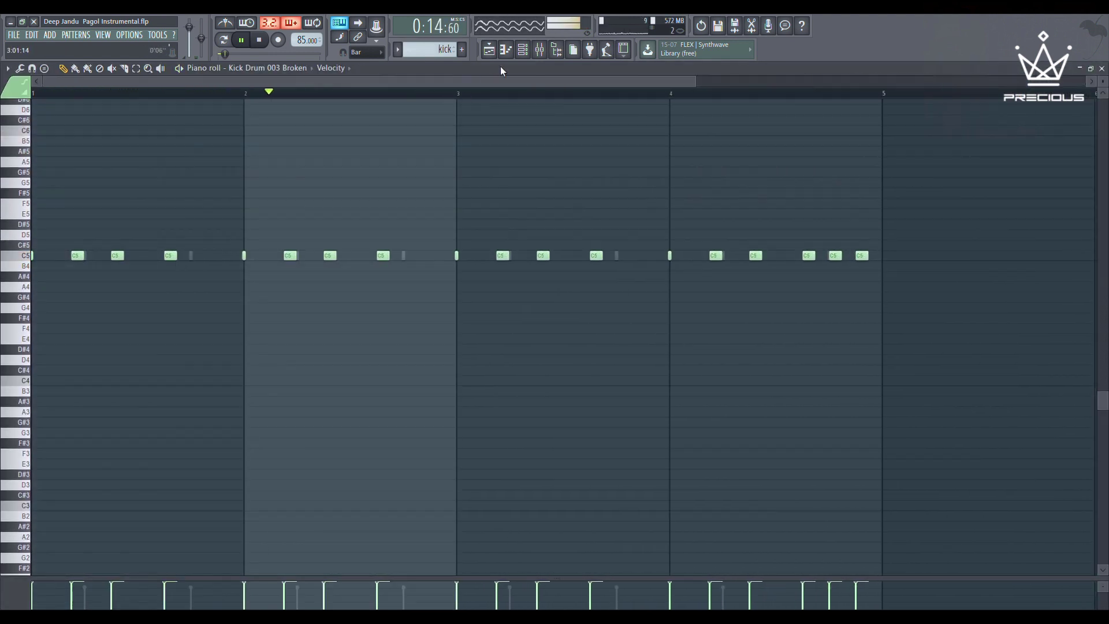
left_click(510, 53)
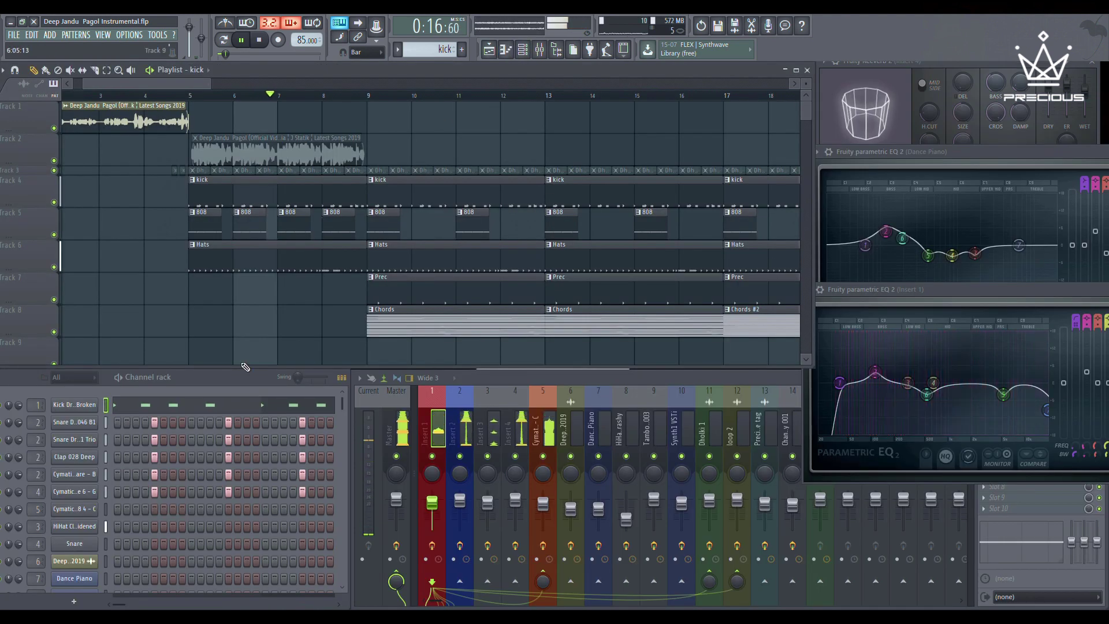
Examine the Snare Drum 046 B1 notes across the kick pattern in the piano roll, then close it.
key("F7")
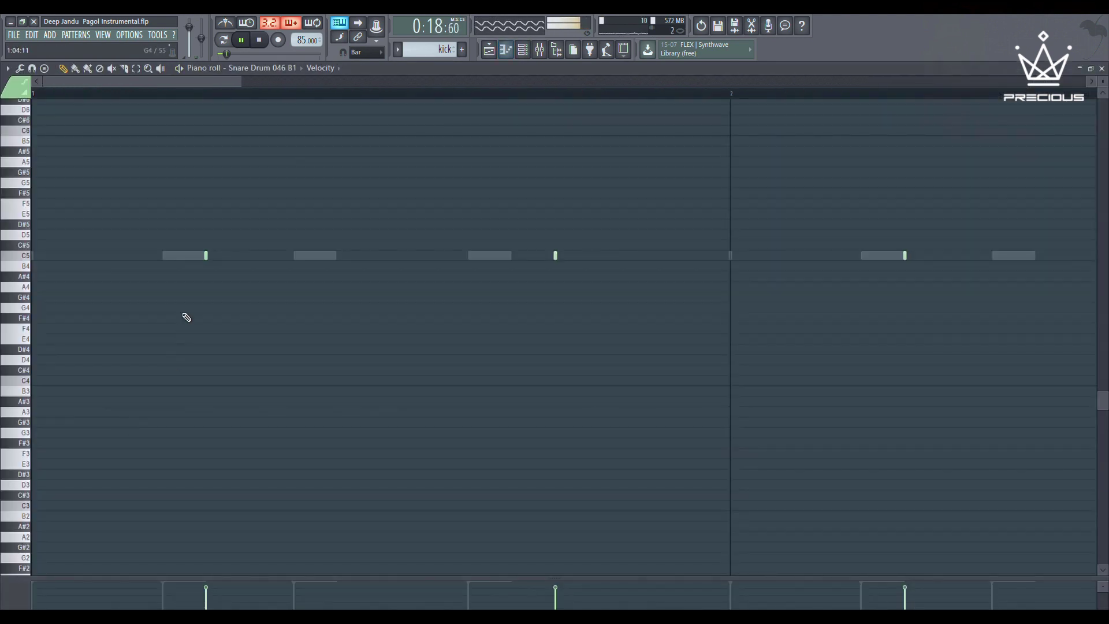
scroll(185, 317, "down", 4)
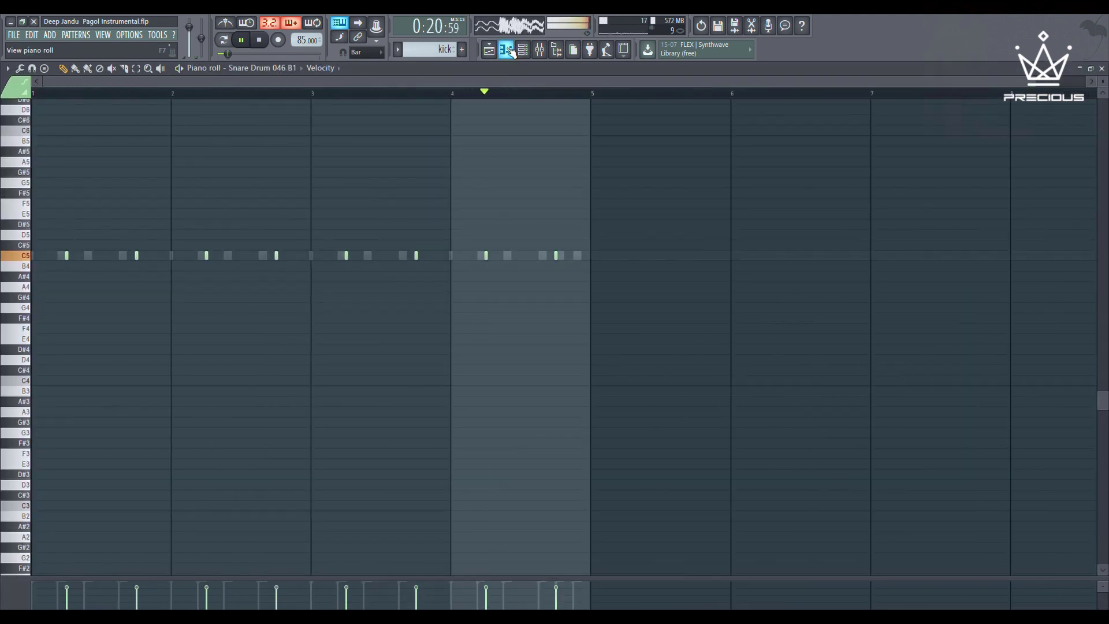
left_click(511, 53)
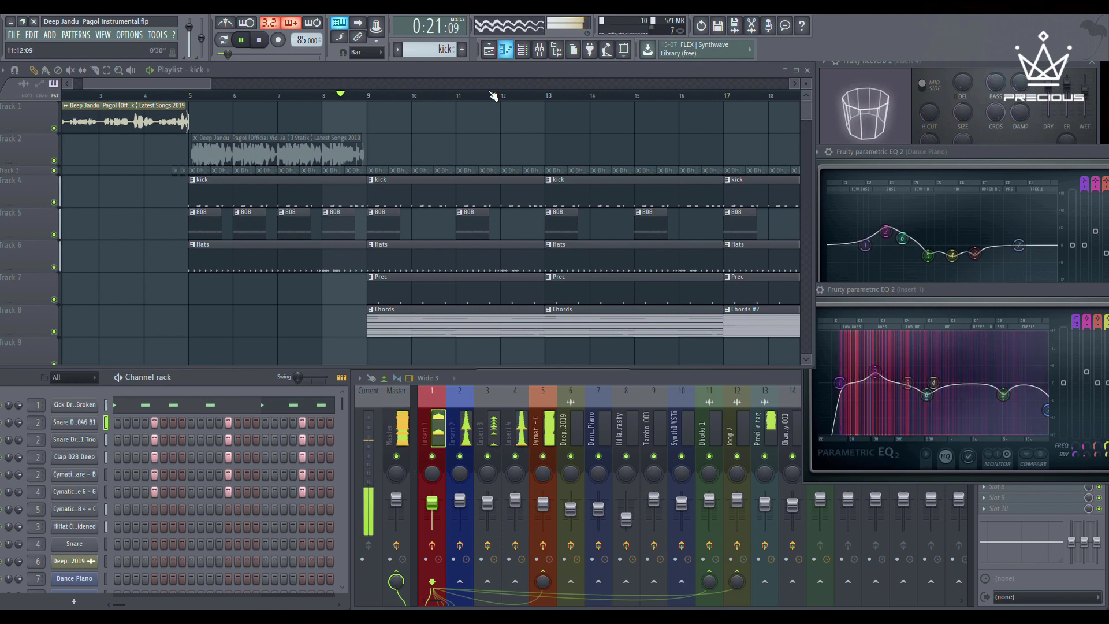
Examine the Dance Piano chord and bass notes of the Chords pattern in the piano roll, then close it.
left_click(406, 330)
left_click(208, 585)
scroll(186, 304, "down", 5)
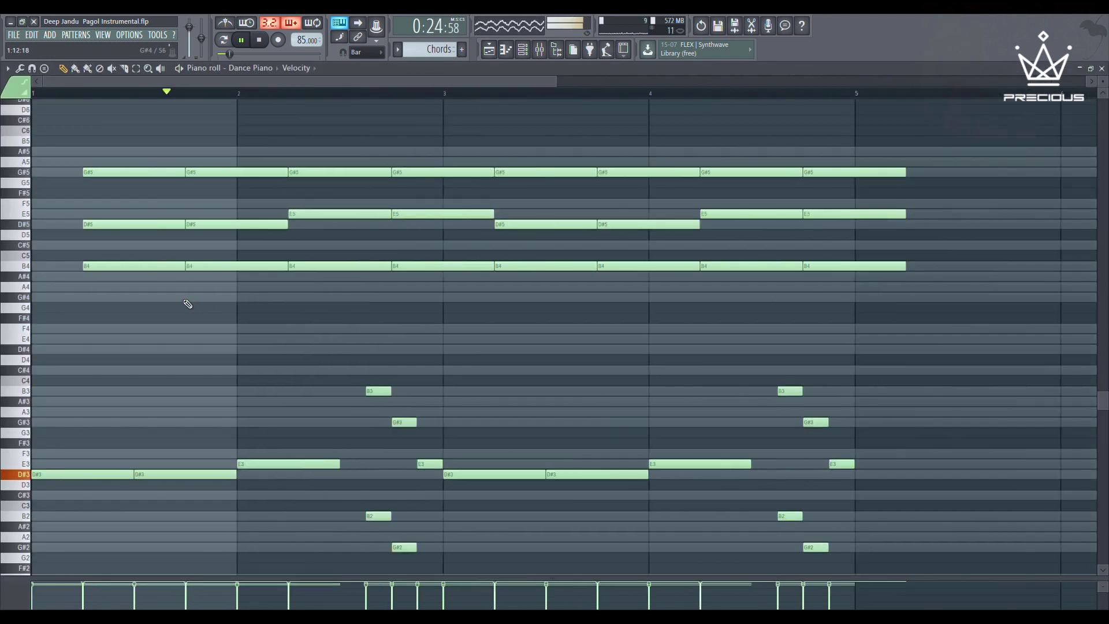
scroll(95, 290, "down", 3)
scroll(46, 277, "up", 4)
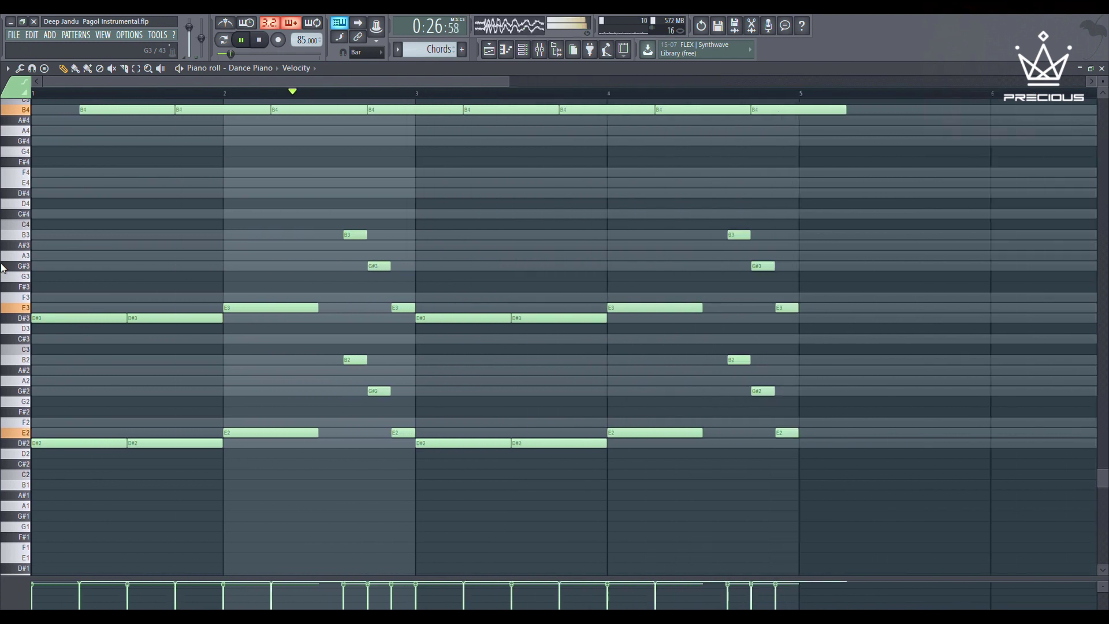
scroll(3, 268, "up", 3)
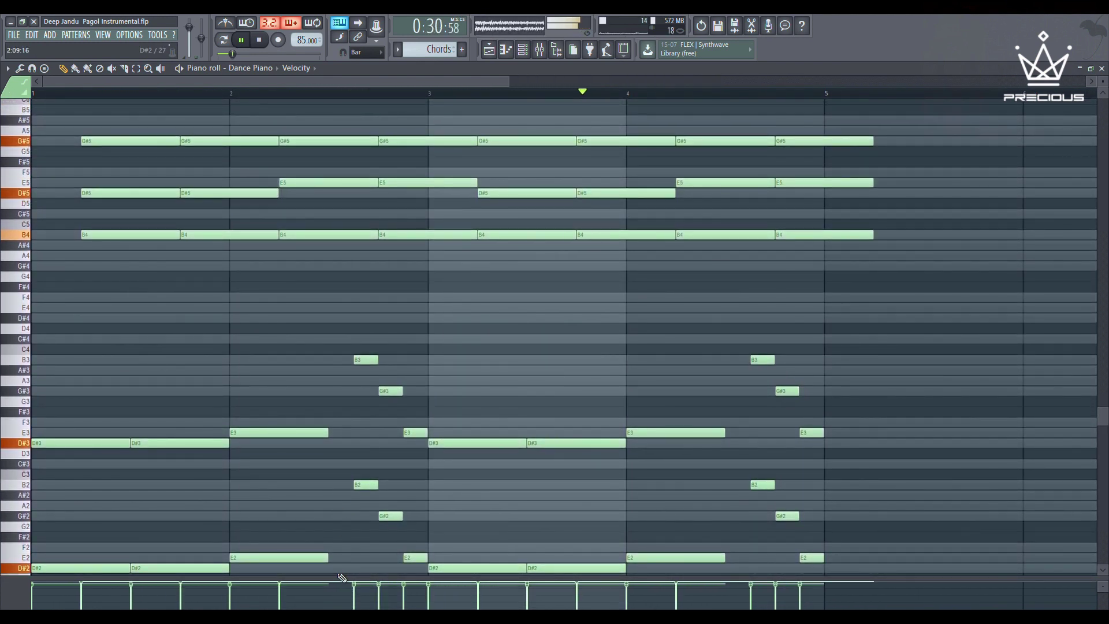
left_click_drag(340, 581, 327, 605)
scroll(99, 389, "down", 3)
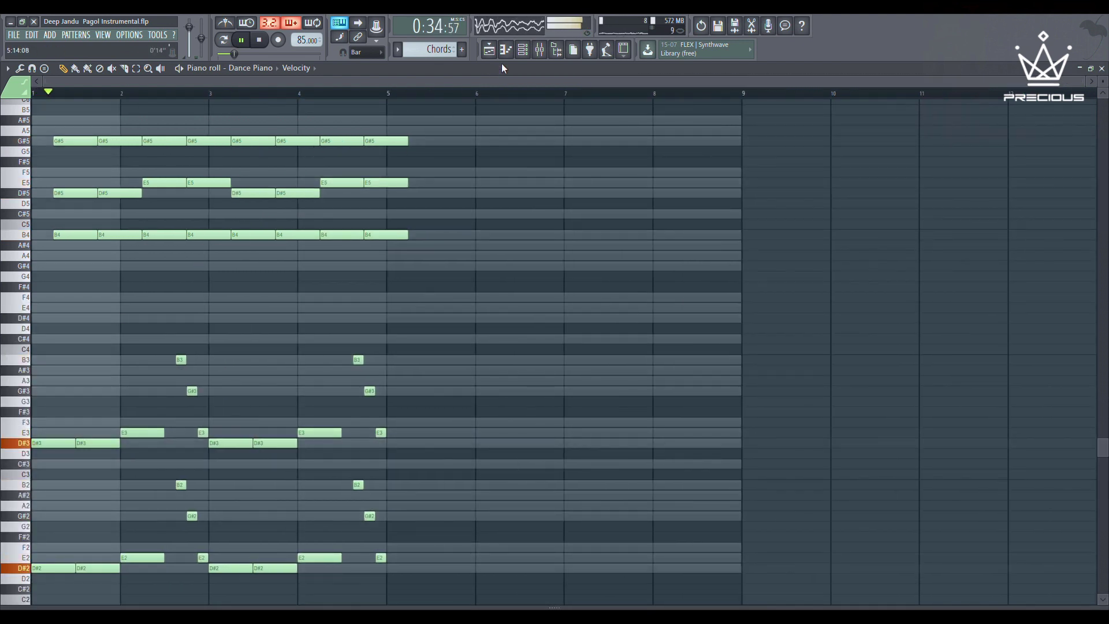
left_click(514, 54)
Select the Prec pattern in the playlist and look over its step sequences in the channel rack.
scroll(411, 198, "down", 5)
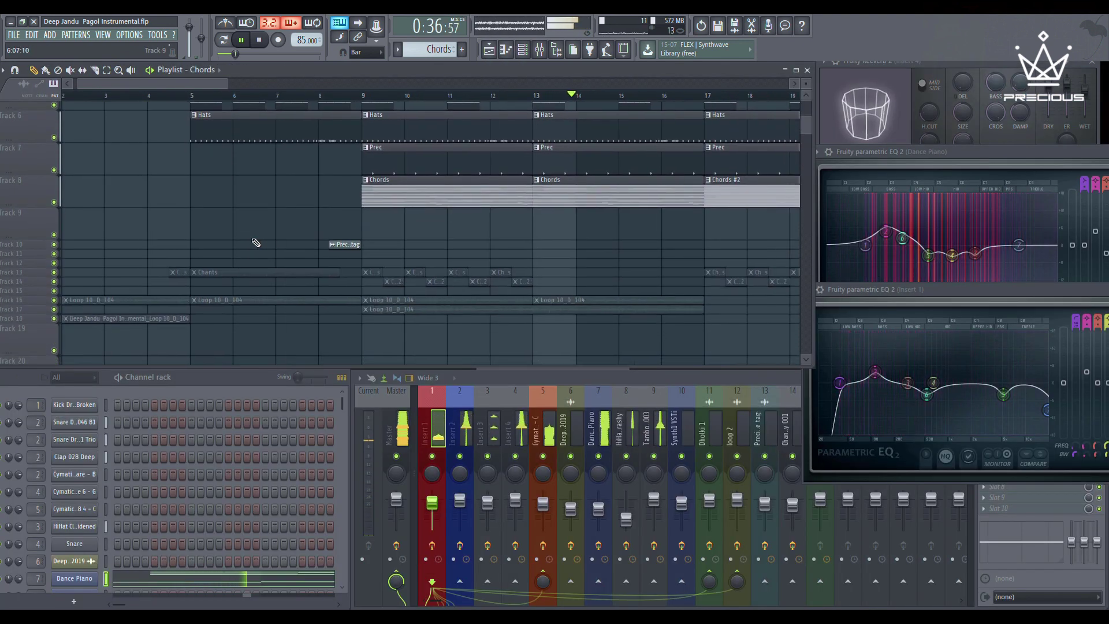
left_click(317, 162)
scroll(206, 475, "down", 5)
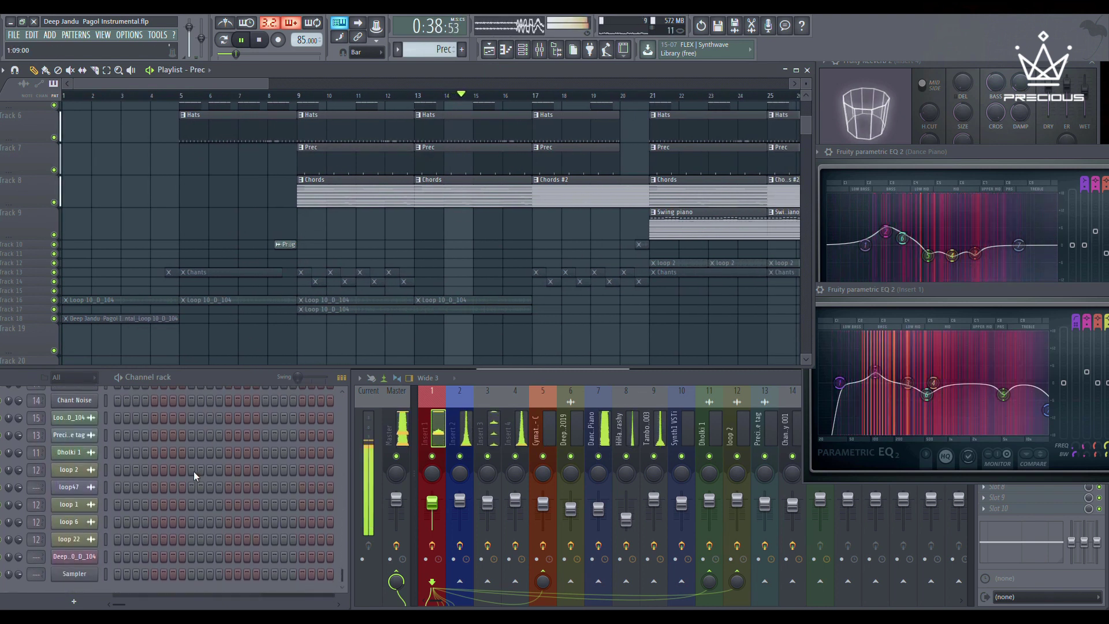
scroll(189, 467, "up", 3)
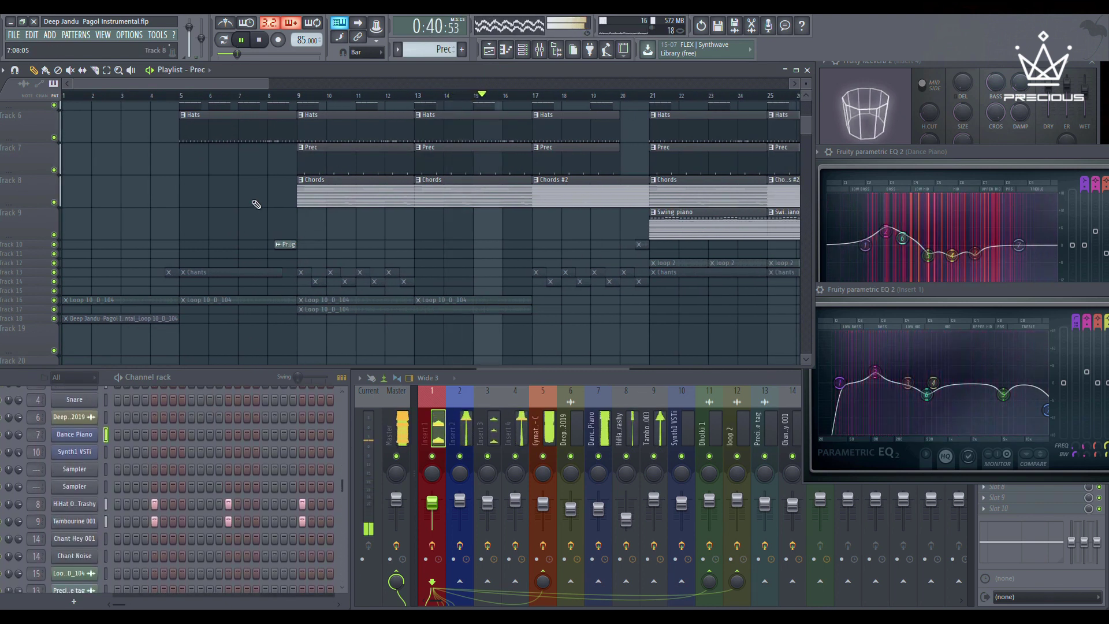
Select the Hats pattern and examine its HiHat Closed 001 Widened notes in the piano roll, then close it.
scroll(226, 207, "down", 2)
scroll(227, 206, "up", 4)
scroll(301, 220, "up", 2)
left_click(382, 232)
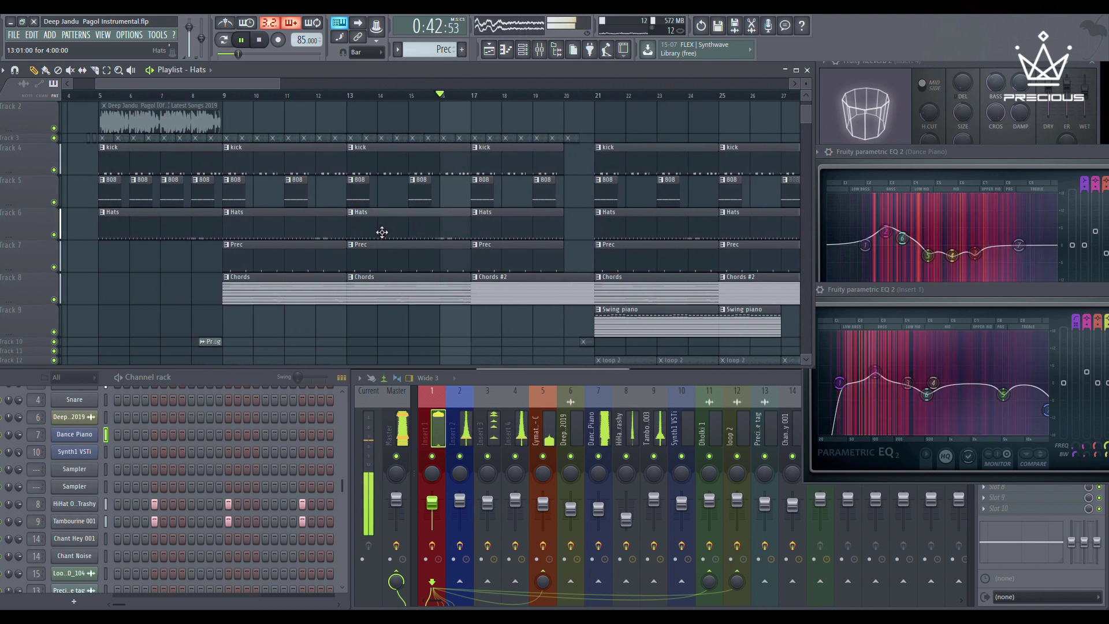
scroll(191, 471, "up", 4)
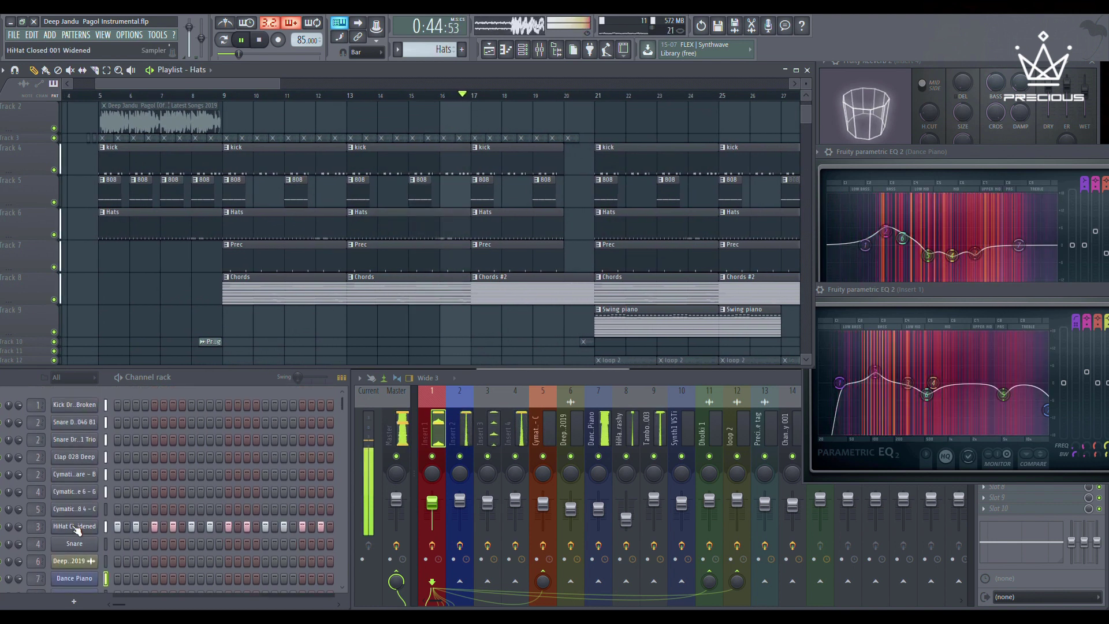
key("F7")
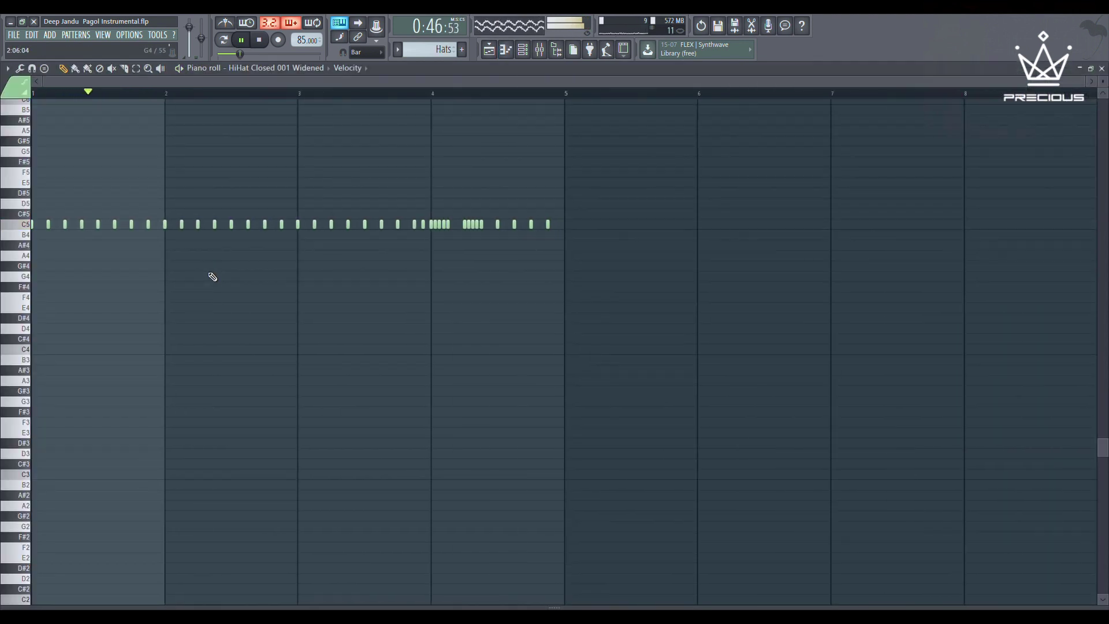
scroll(117, 216, "up", 1)
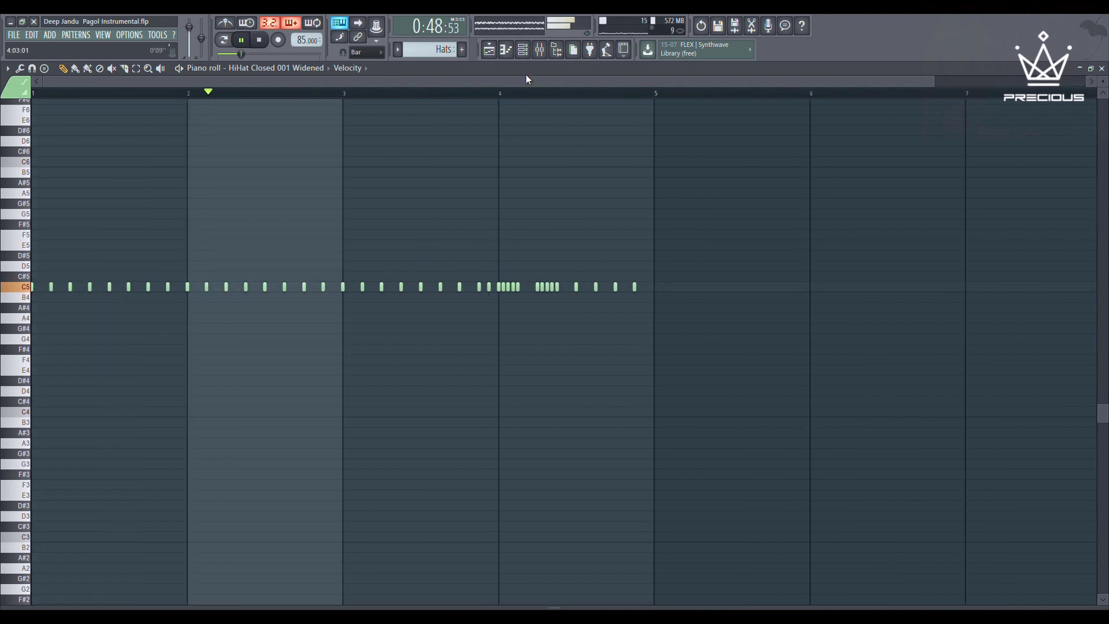
left_click(512, 54)
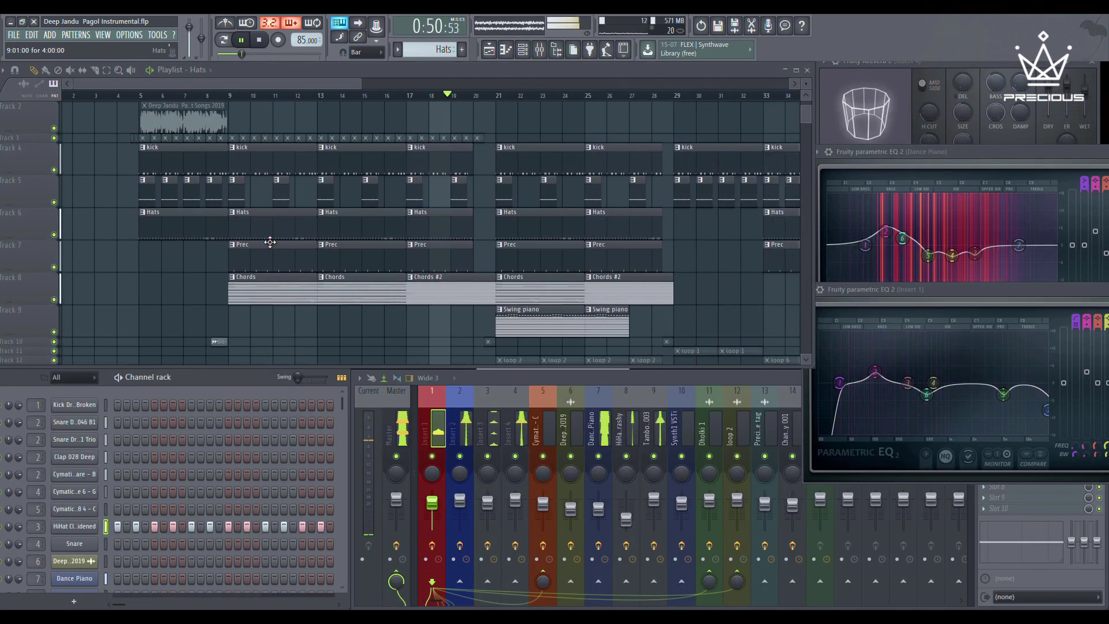
Select the 808 pattern and examine its Cymatics Servida 808 bass notes in the piano roll, then close it.
scroll(386, 210, "up", 1)
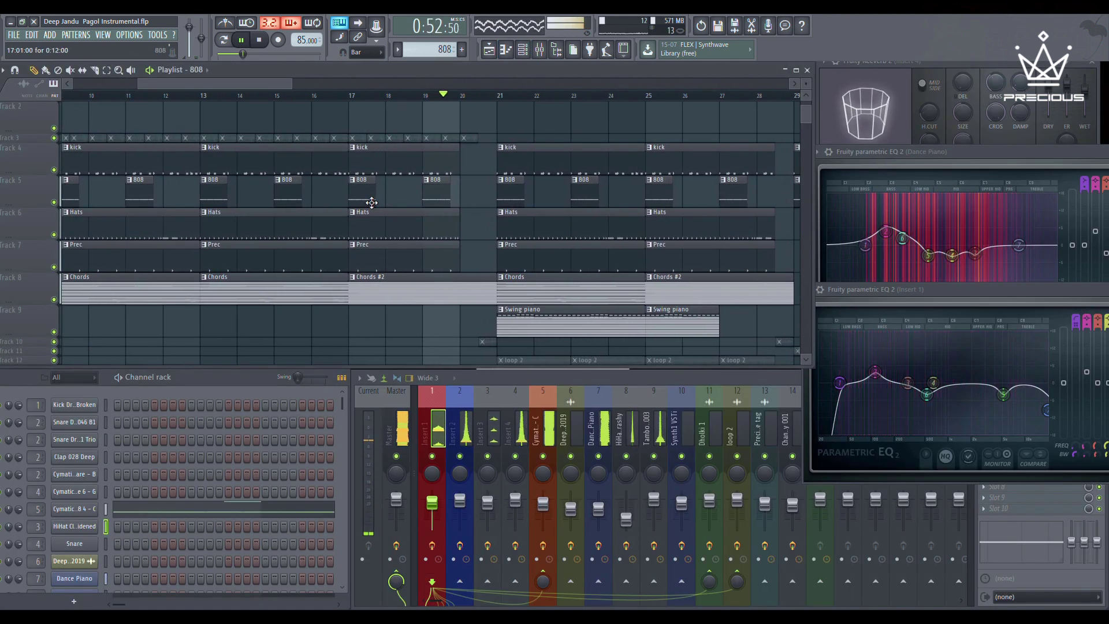
left_click(230, 511)
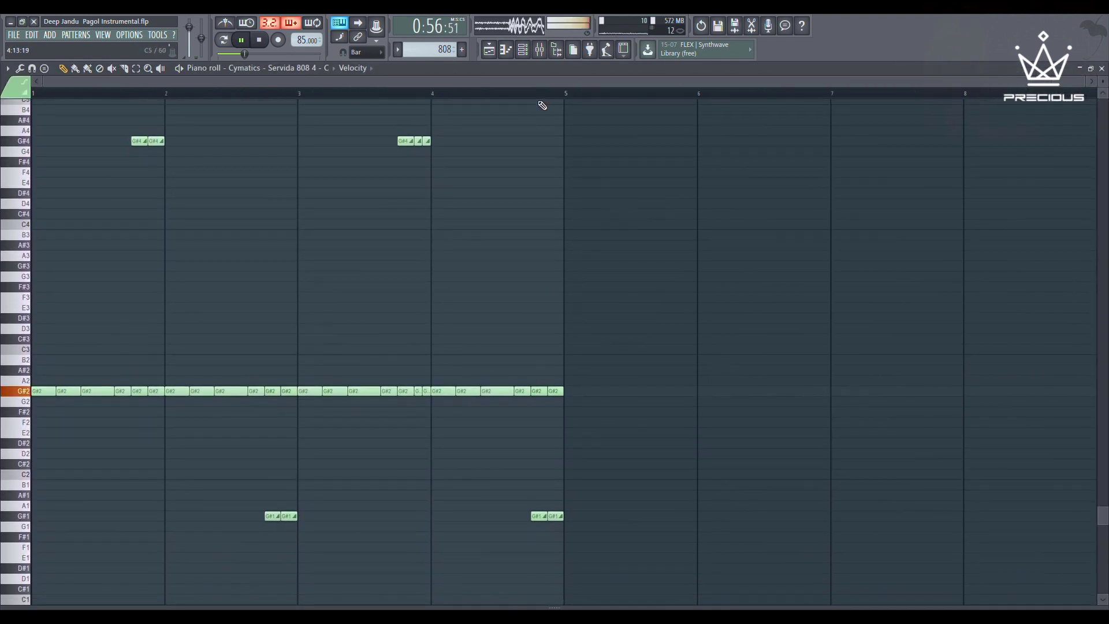
left_click(521, 50)
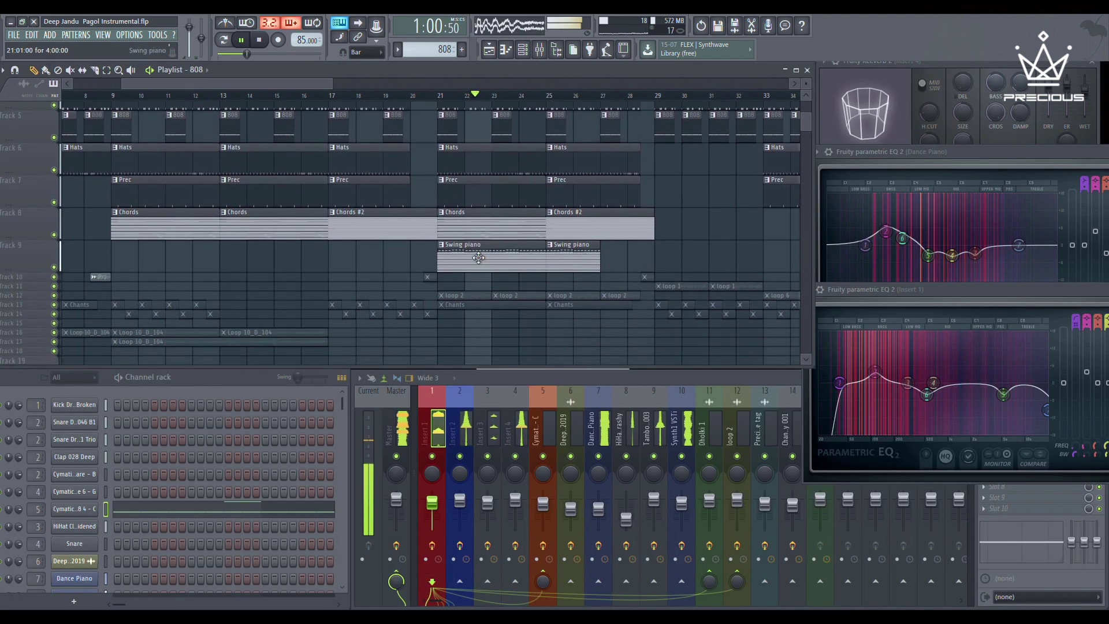
Select the Swing piano pattern and examine its Synth1 VSTi notes in the piano roll, then close it.
scroll(208, 555, "down", 5)
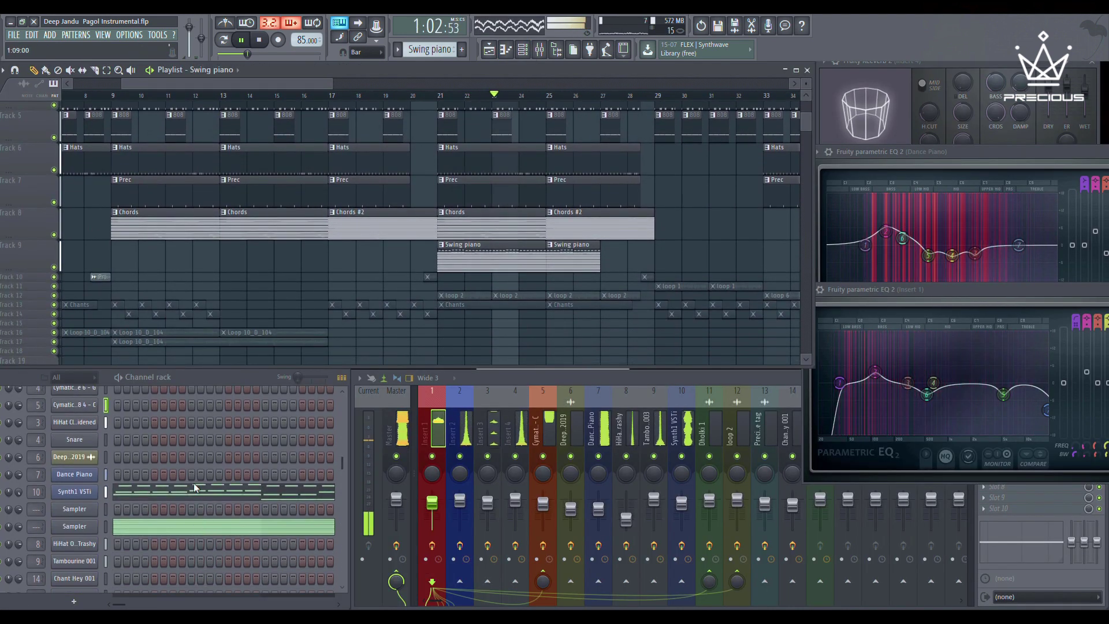
left_click(193, 488)
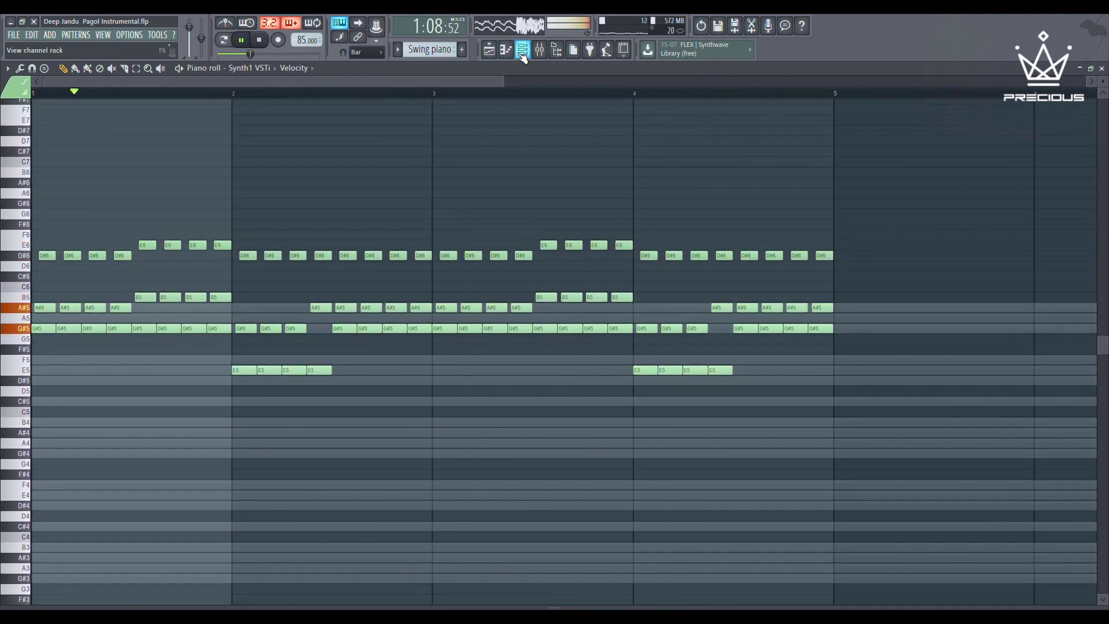
left_click(507, 50)
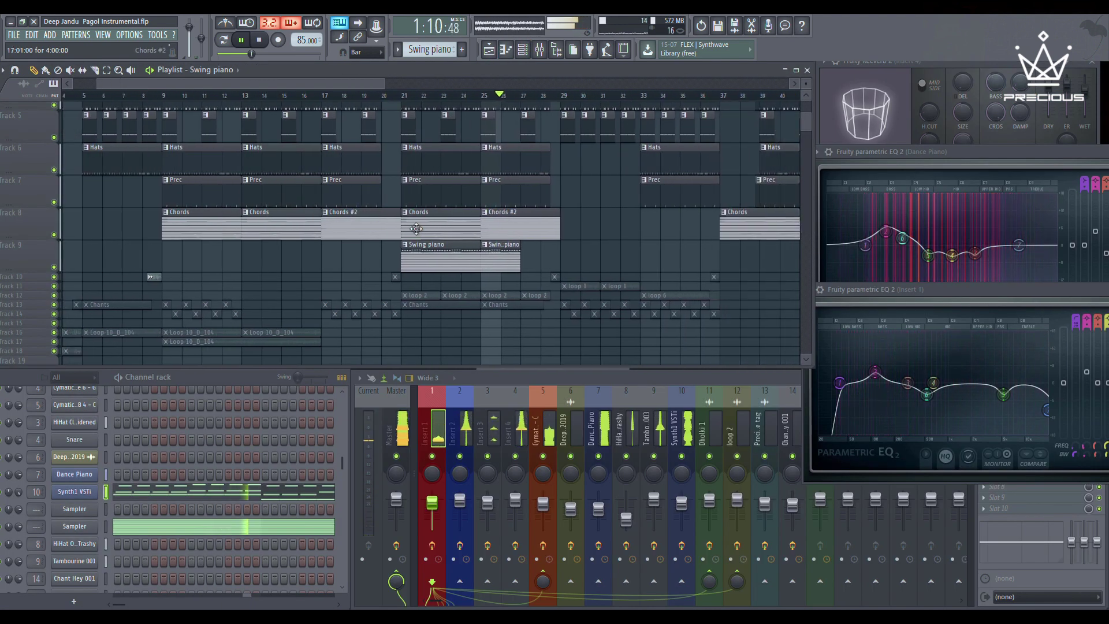
Select the Chords #2 pattern and examine its Dance Piano melody, chord and bass notes in the piano roll, then close it.
scroll(545, 232, "up", 3)
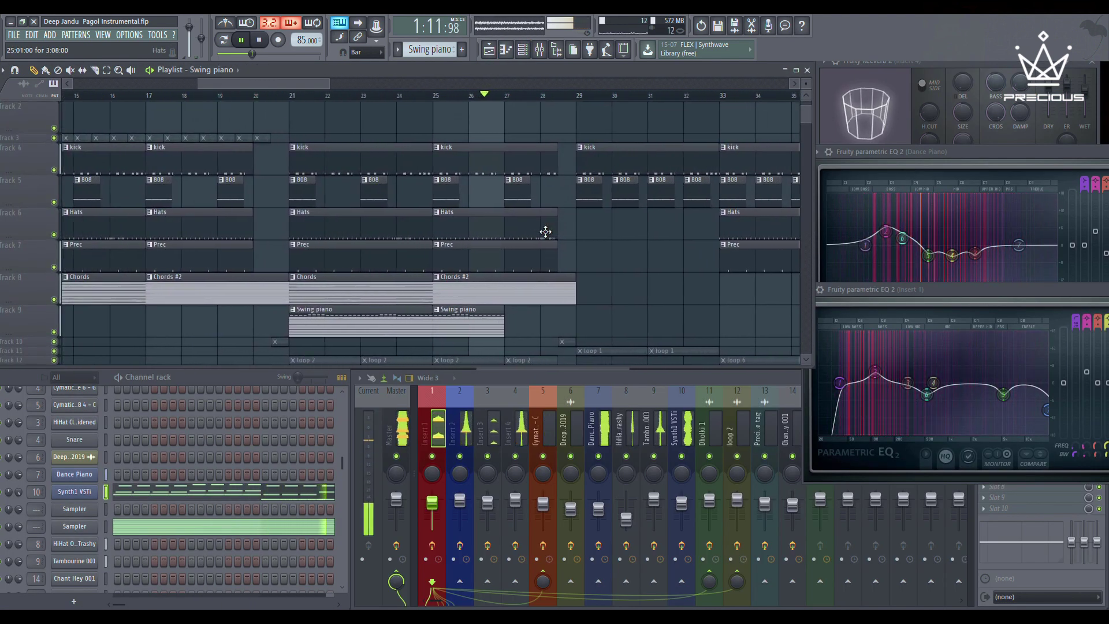
left_click(457, 303)
left_click(253, 476)
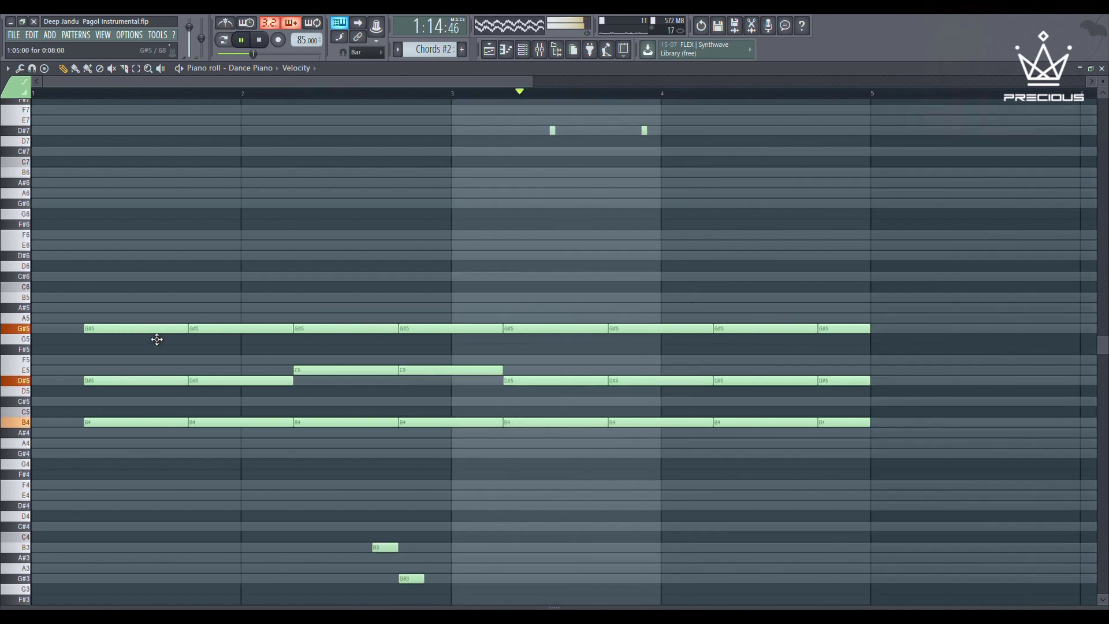
scroll(425, 288, "up", 3)
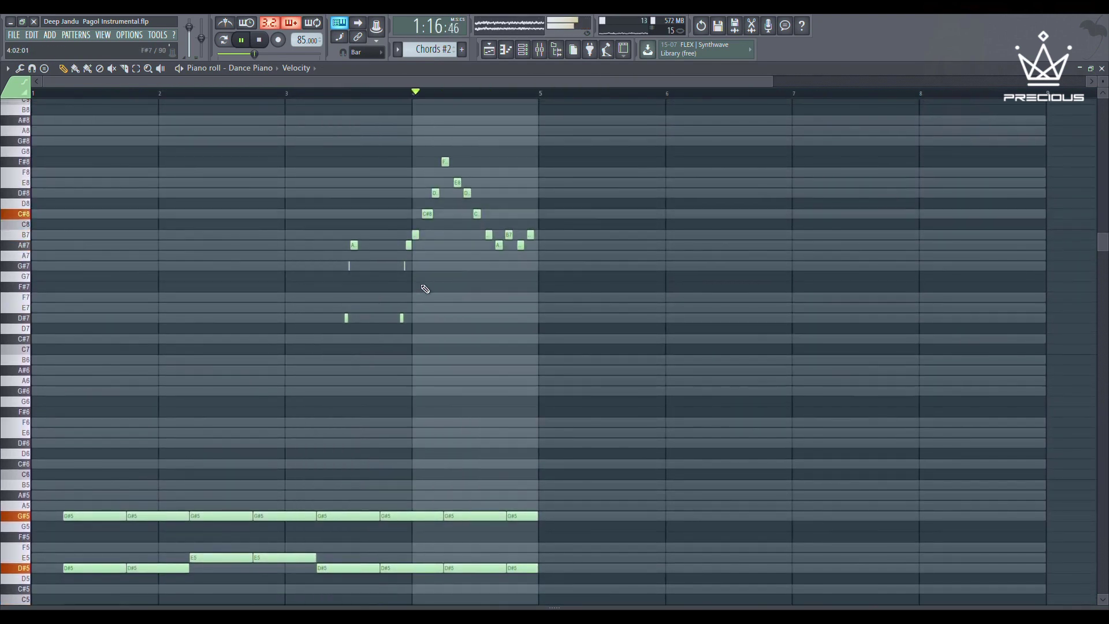
scroll(426, 289, "down", 6)
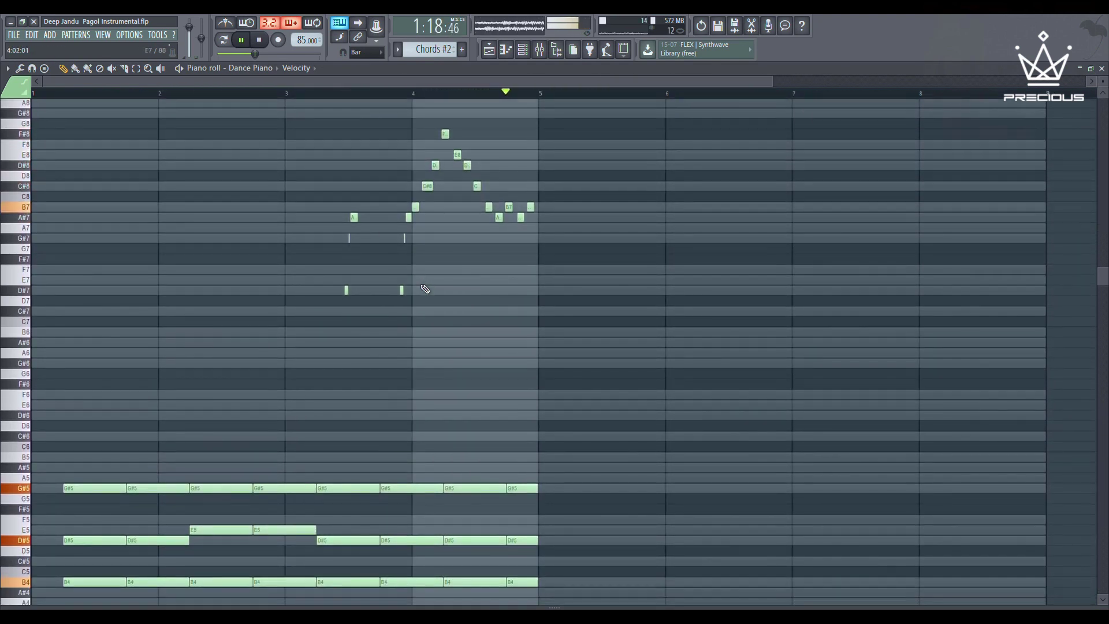
scroll(306, 290, "down", 2, "ctrl")
scroll(256, 291, "down", 6)
scroll(255, 291, "down", 2)
scroll(256, 291, "up", 3, "ctrl")
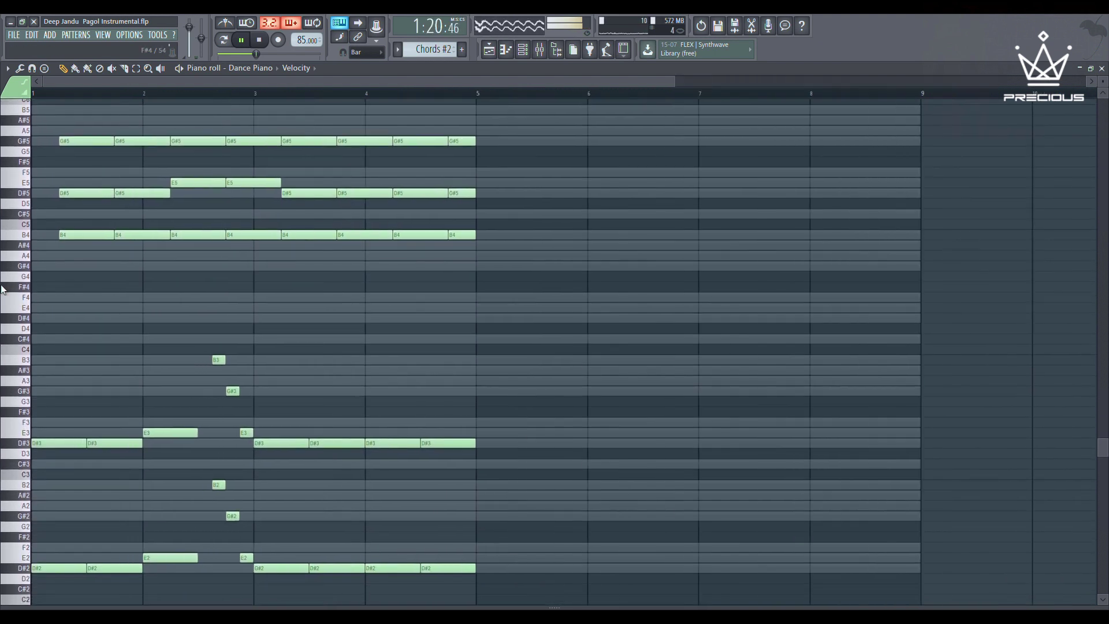
left_click(514, 48)
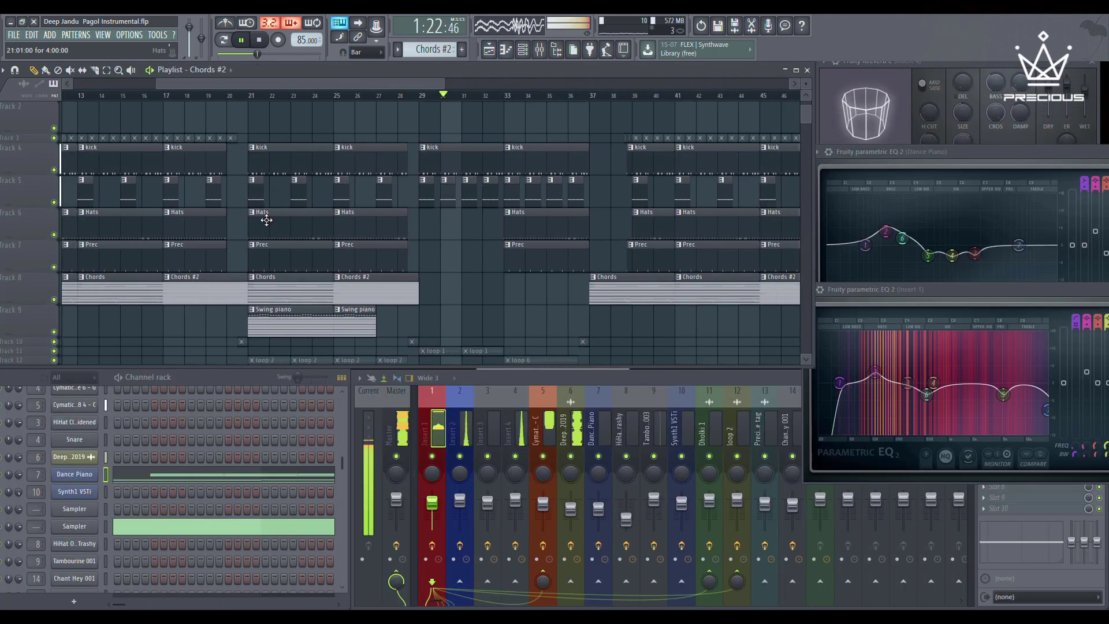
Select the sampled song's mixer insert 6 and inspect its slot 6 Fruity parametric EQ 2 and its Fruity Compressor.
left_click_drag(156, 83, 195, 83)
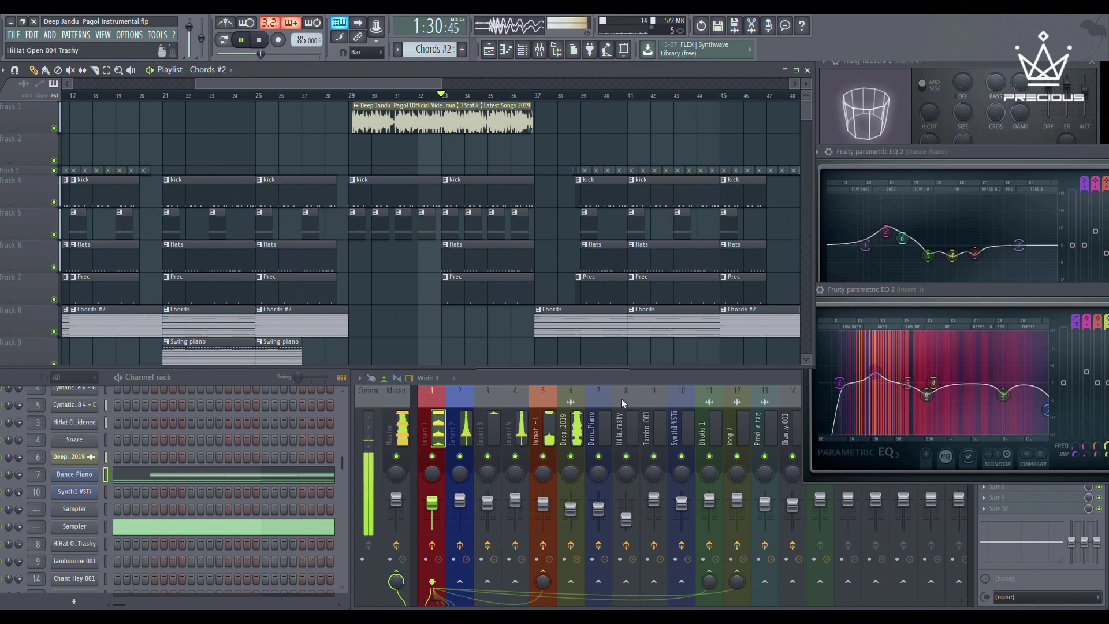
left_click(580, 418)
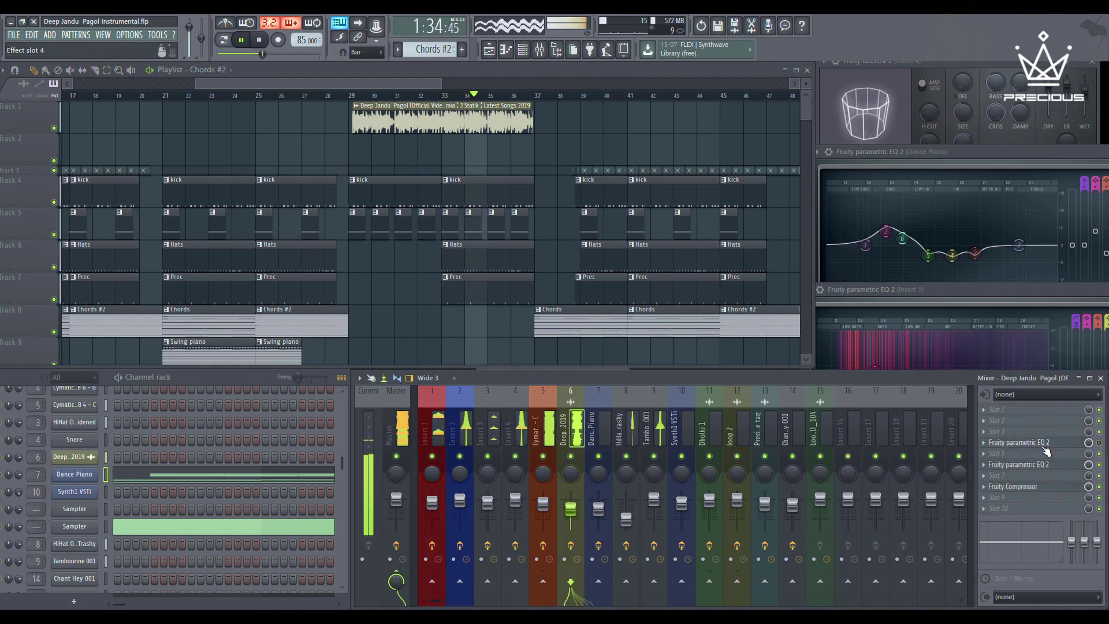
left_click(1056, 469)
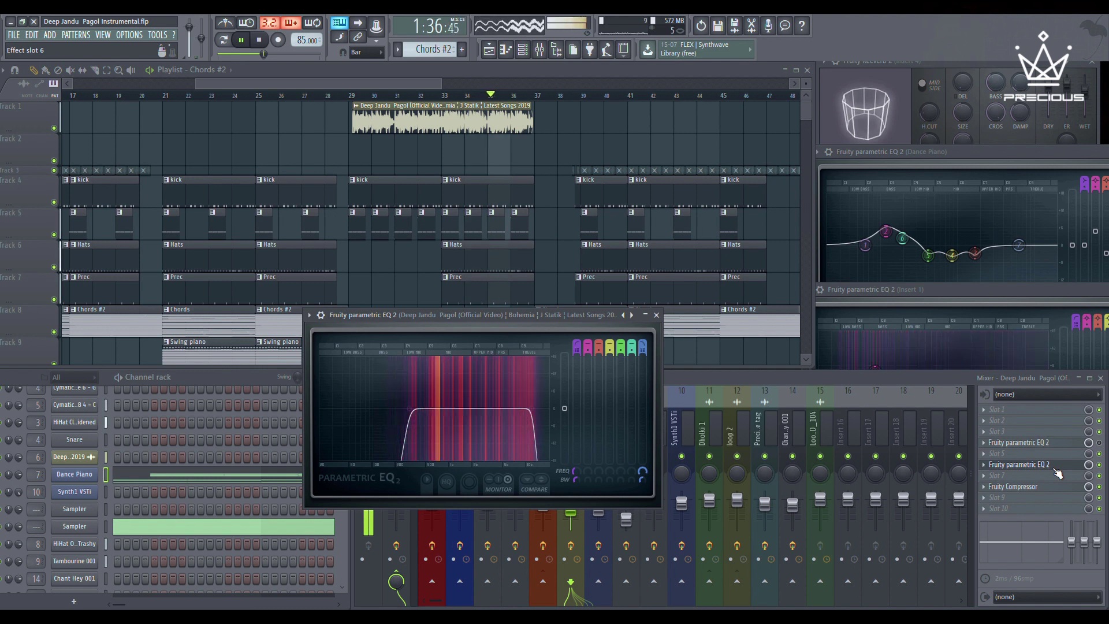
left_click(1056, 469)
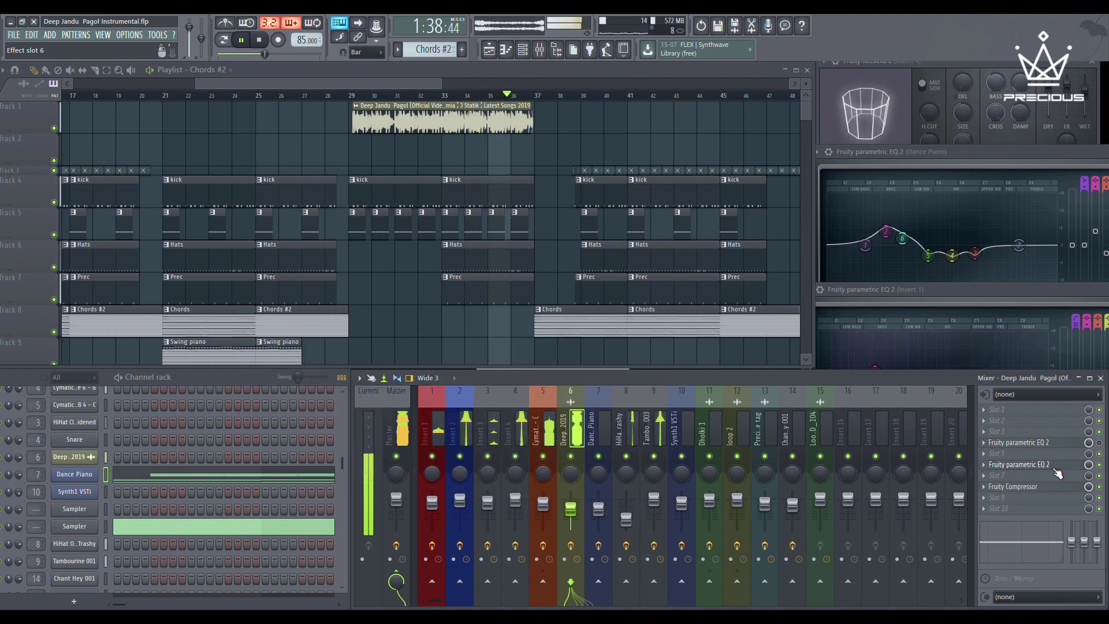
left_click(1039, 488)
left_click(1038, 488)
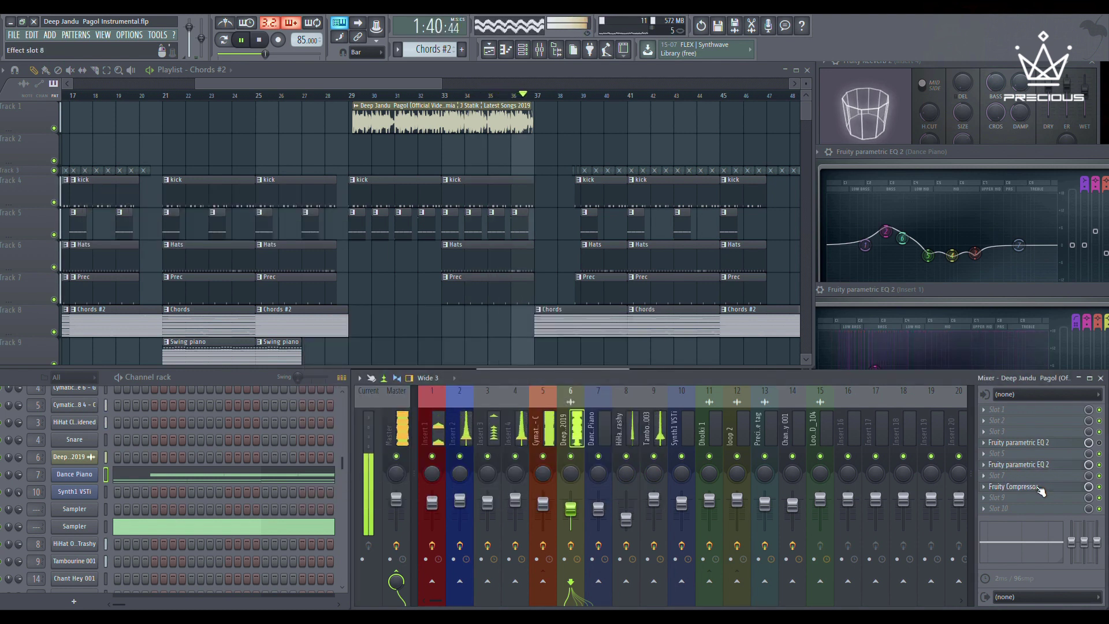
Inspect insert 1's Fruity parametric EQ 2 and examine the playlist arrangement from about bar 29 to bar 53 during playback.
left_click(899, 313)
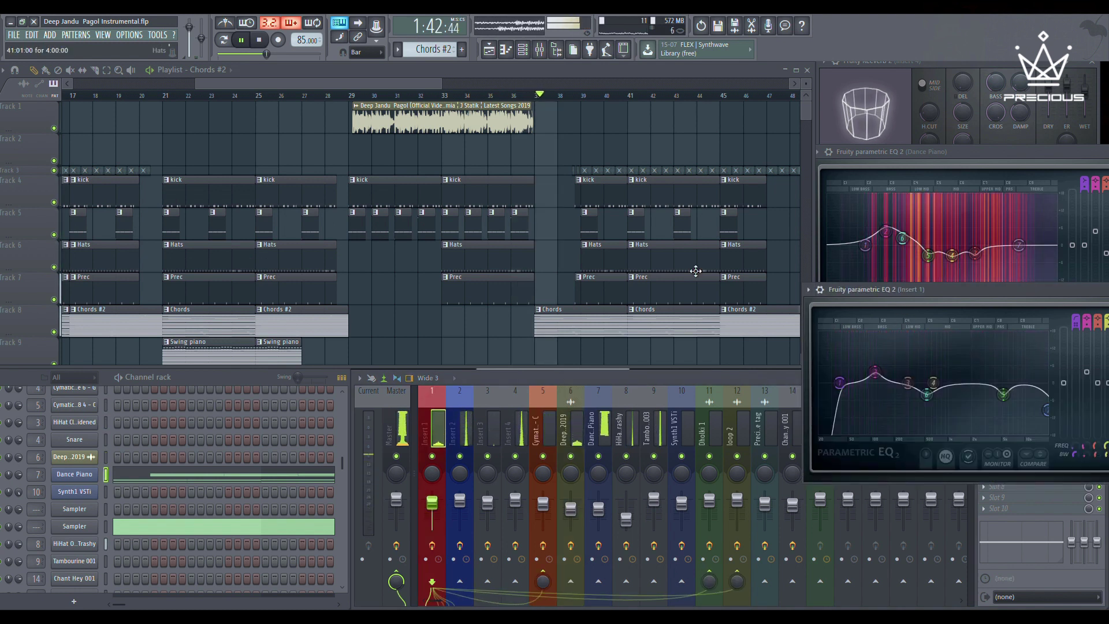
scroll(576, 260, "down", 2)
scroll(576, 260, "up", 5)
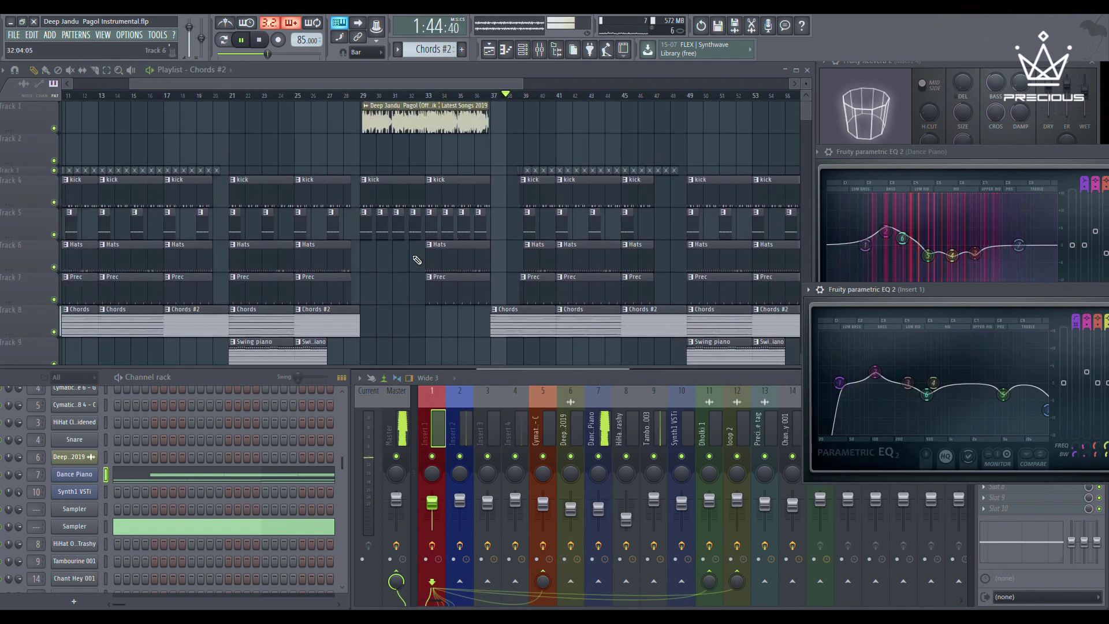
scroll(446, 260, "up", 3)
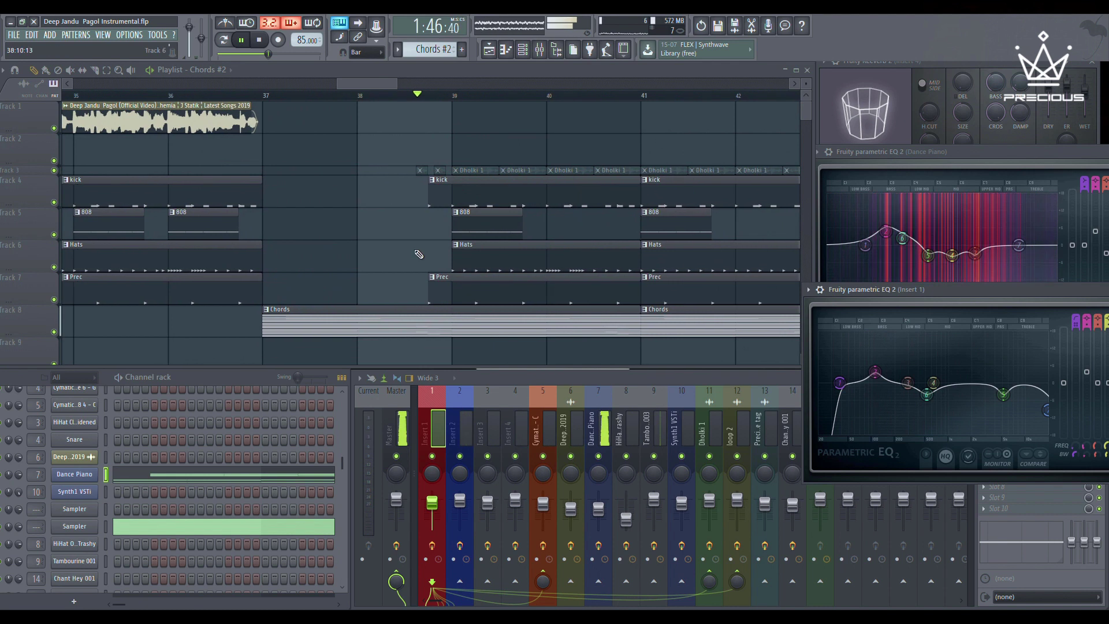
scroll(301, 231, "down", 3)
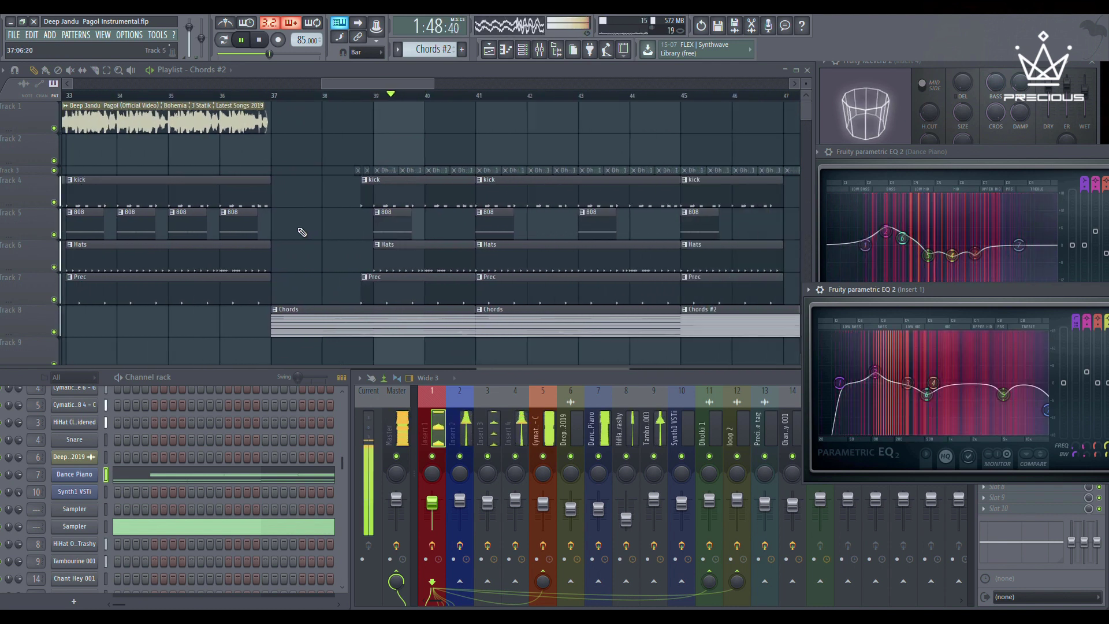
scroll(300, 231, "down", 2)
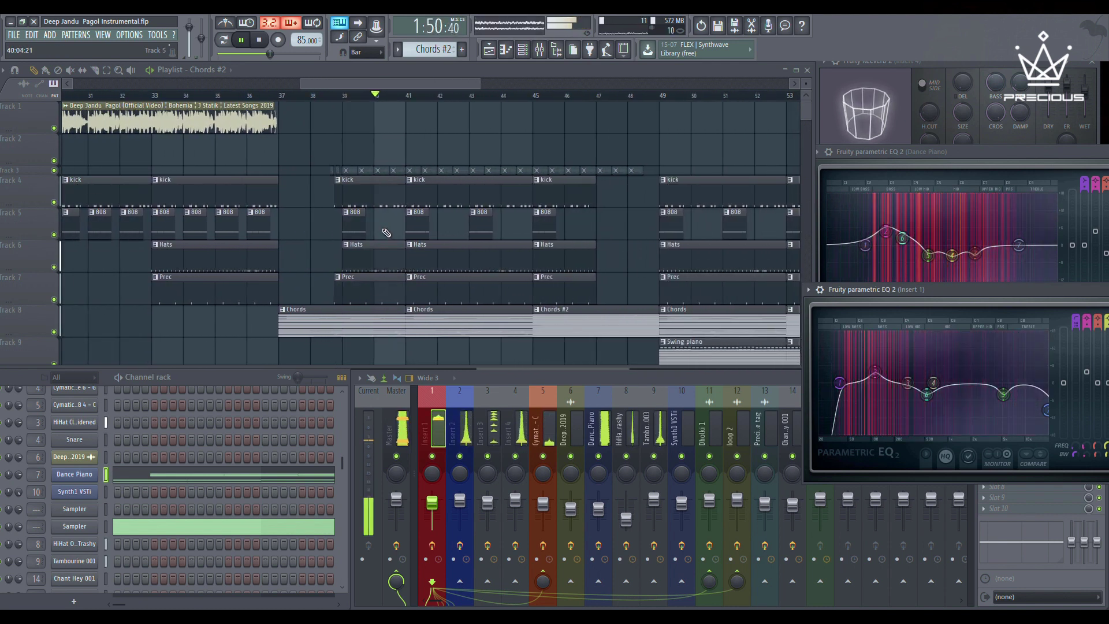
scroll(384, 234, "up", 2)
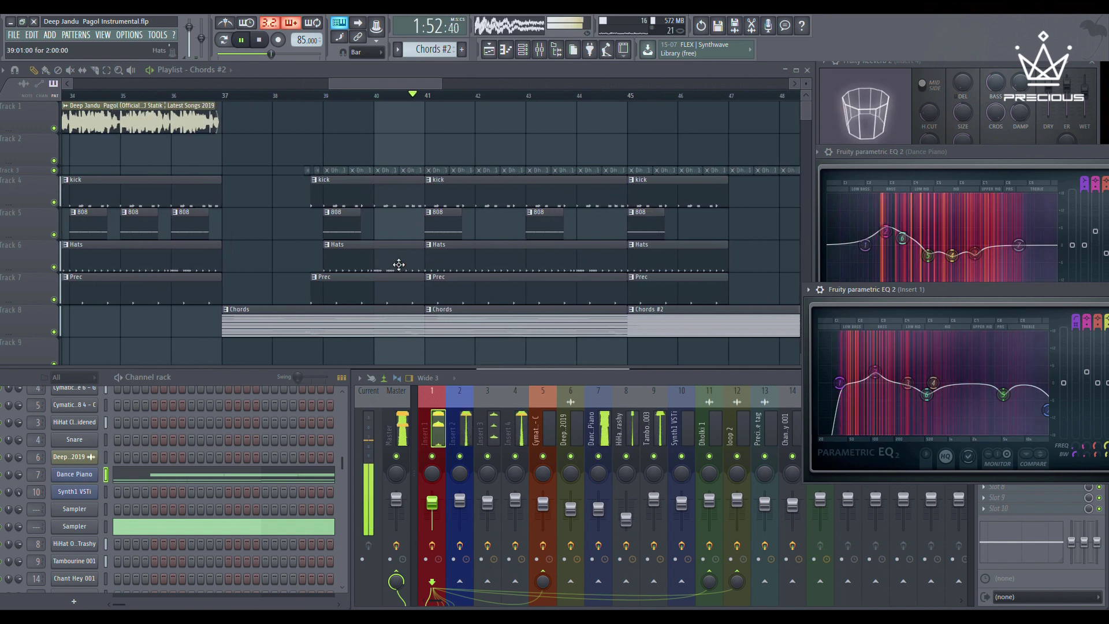
Examine the Dance Piano chord, bass and high melody notes of the Chords #2 pattern in the piano roll, then close it.
left_click(231, 475)
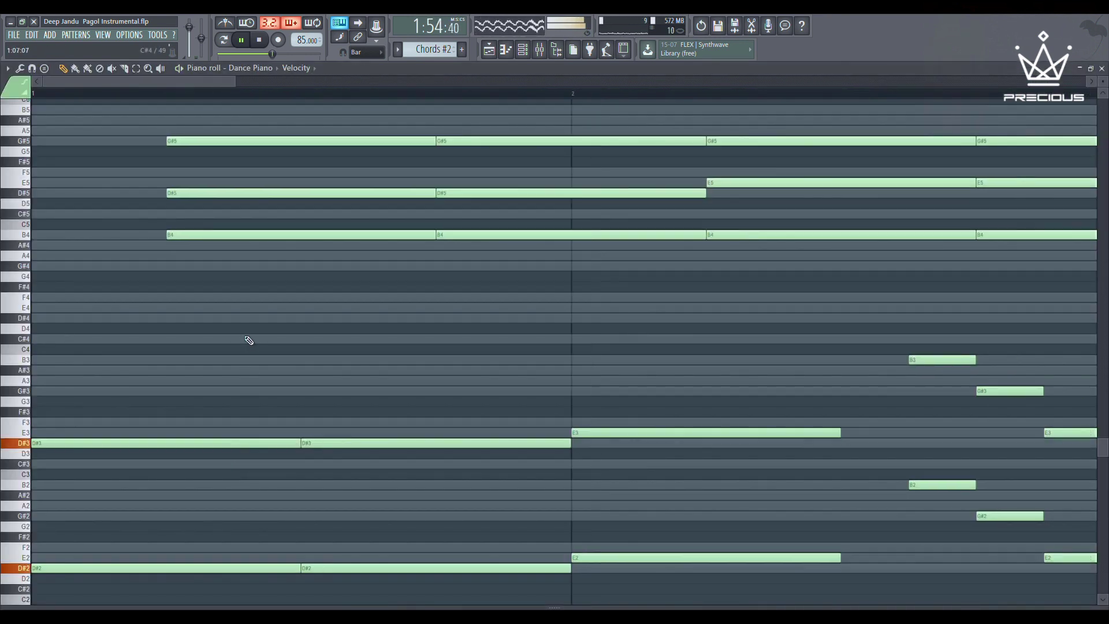
scroll(248, 340, "down", 3)
scroll(248, 338, "up", 8)
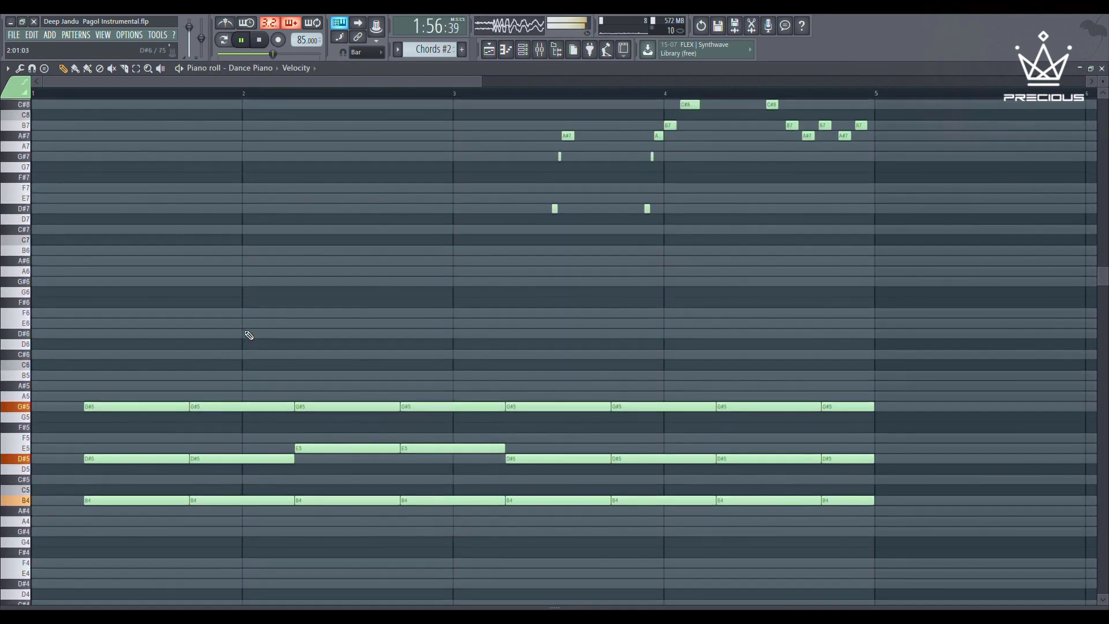
scroll(249, 335, "up", 4)
scroll(248, 333, "down", 2)
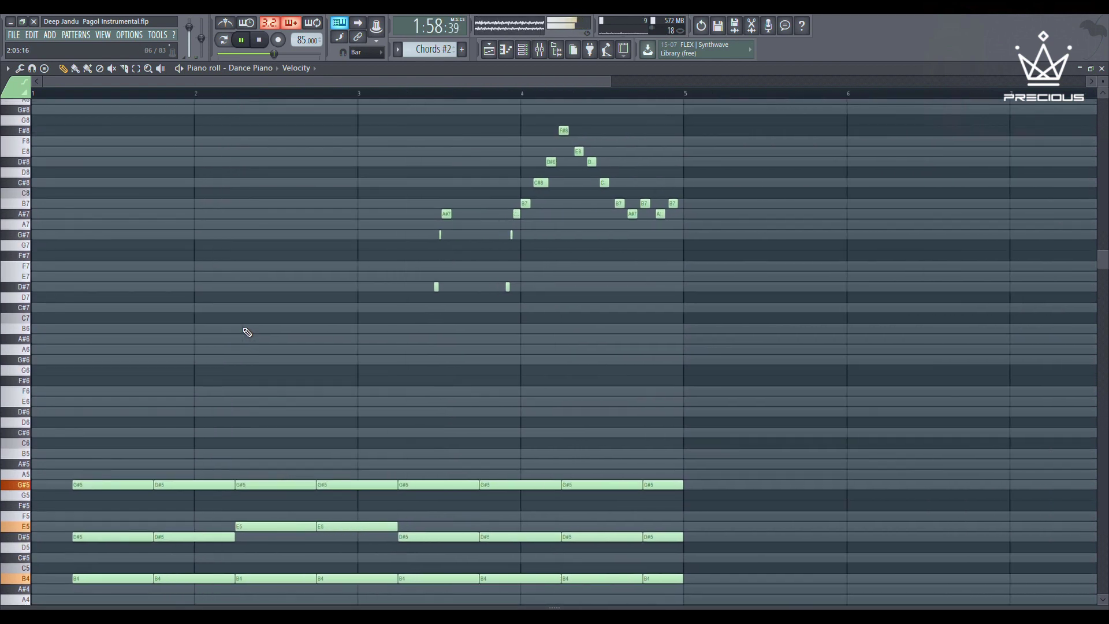
scroll(248, 328, "up", 4)
key("F7")
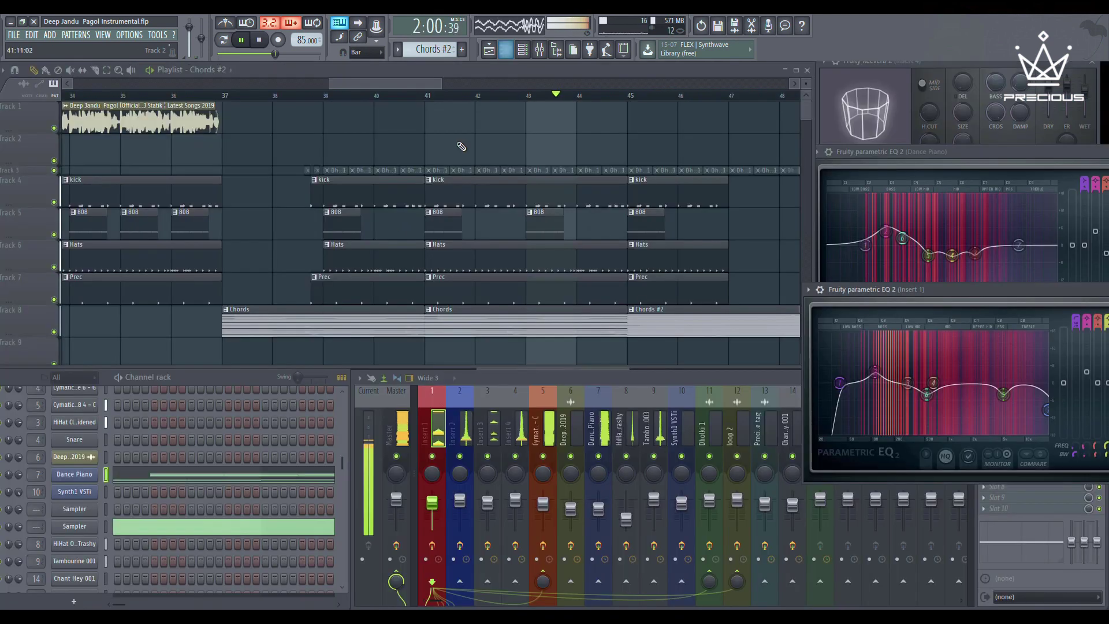
Select the kick pattern at bar 45 and examine its kick, snare and clap steps in the channel rack.
scroll(384, 242, "down", 3)
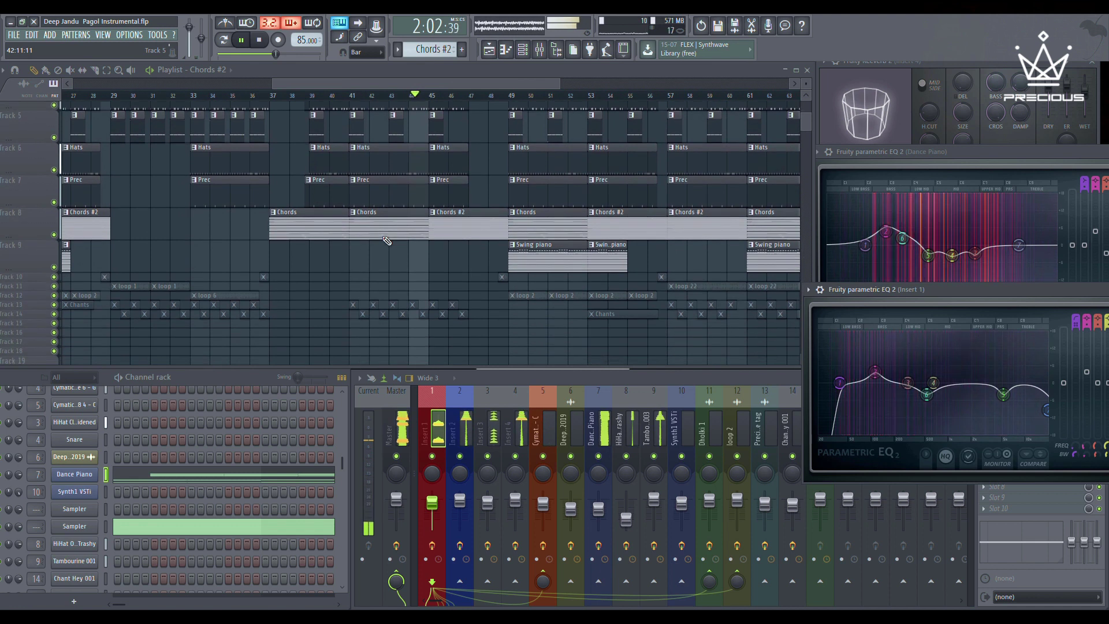
scroll(386, 241, "up", 5)
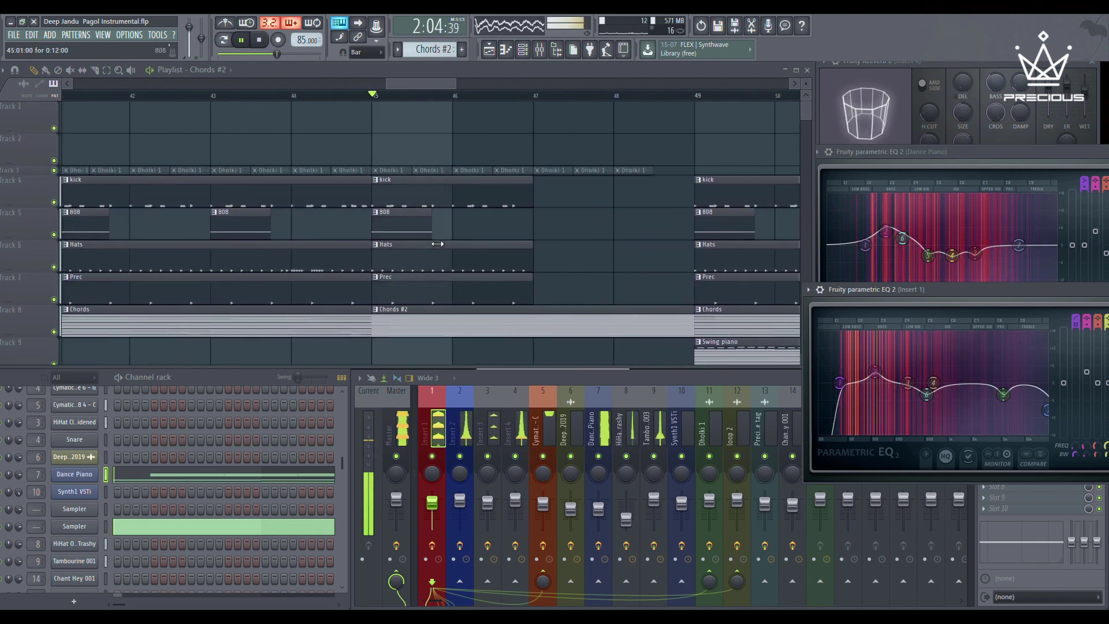
scroll(341, 211, "down", 1)
left_click(386, 200)
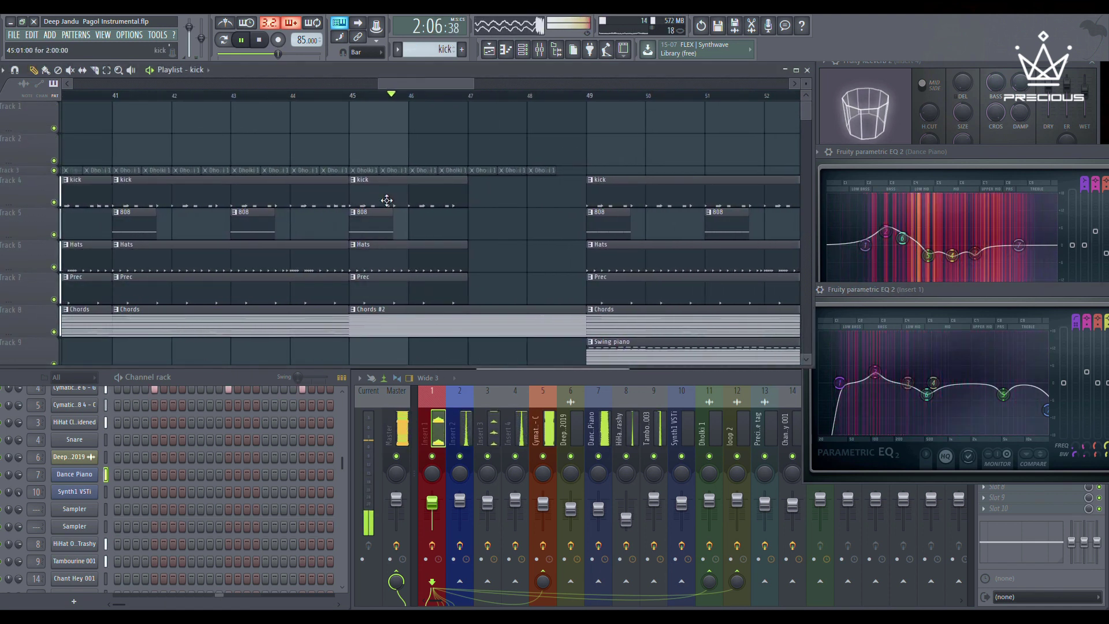
scroll(202, 469, "up", 3)
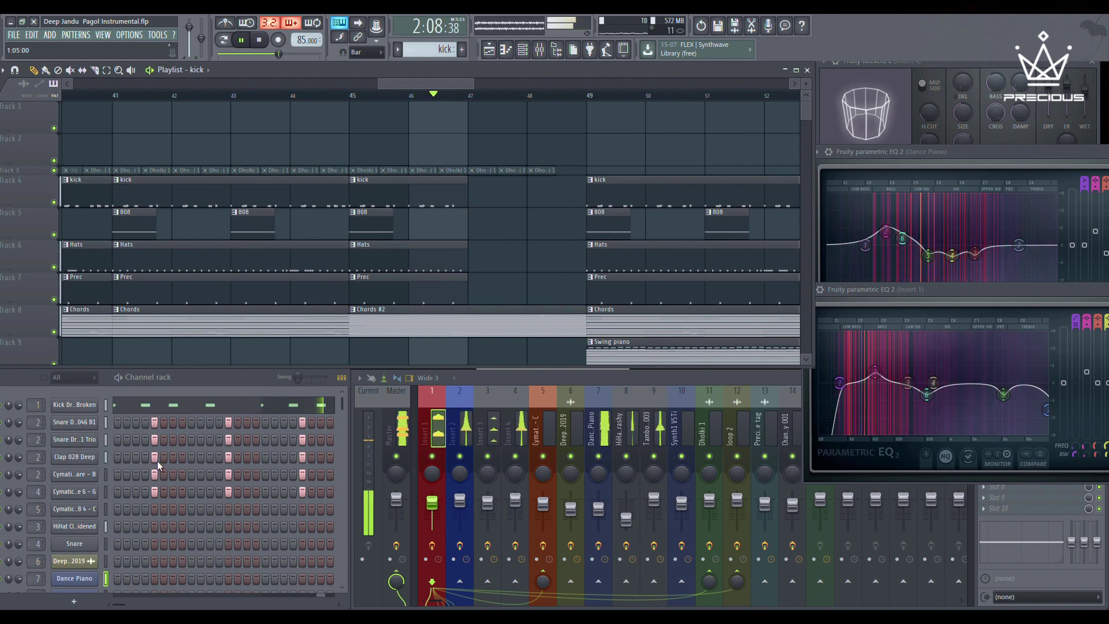
scroll(148, 452, "down", 4)
scroll(142, 455, "up", 4)
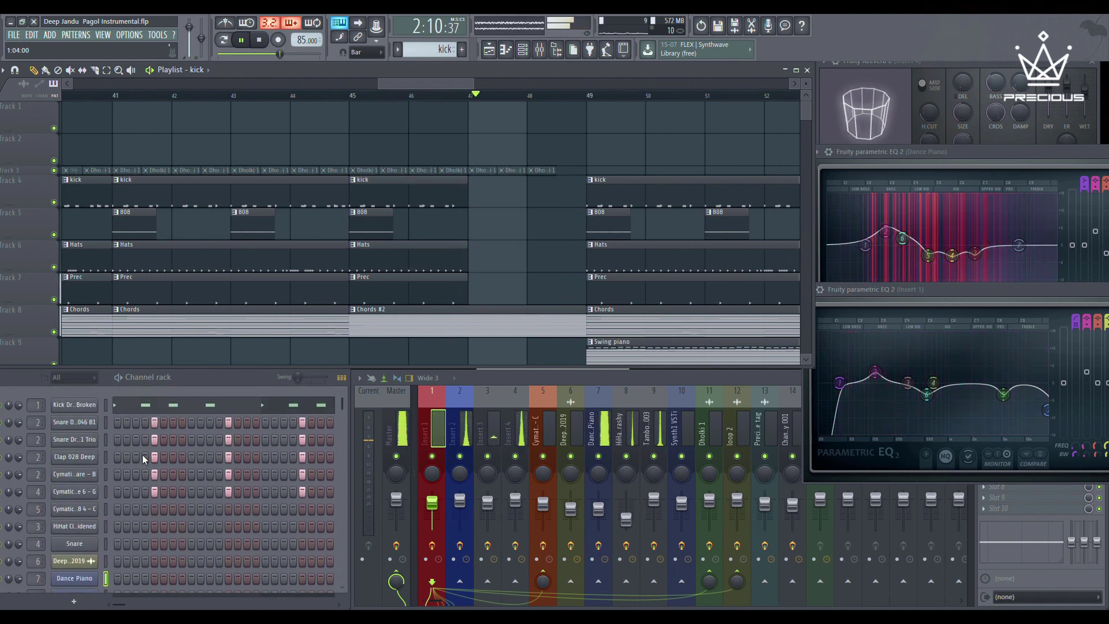
scroll(307, 268, "down", 2)
scroll(449, 260, "down", 2)
scroll(450, 260, "down", 1)
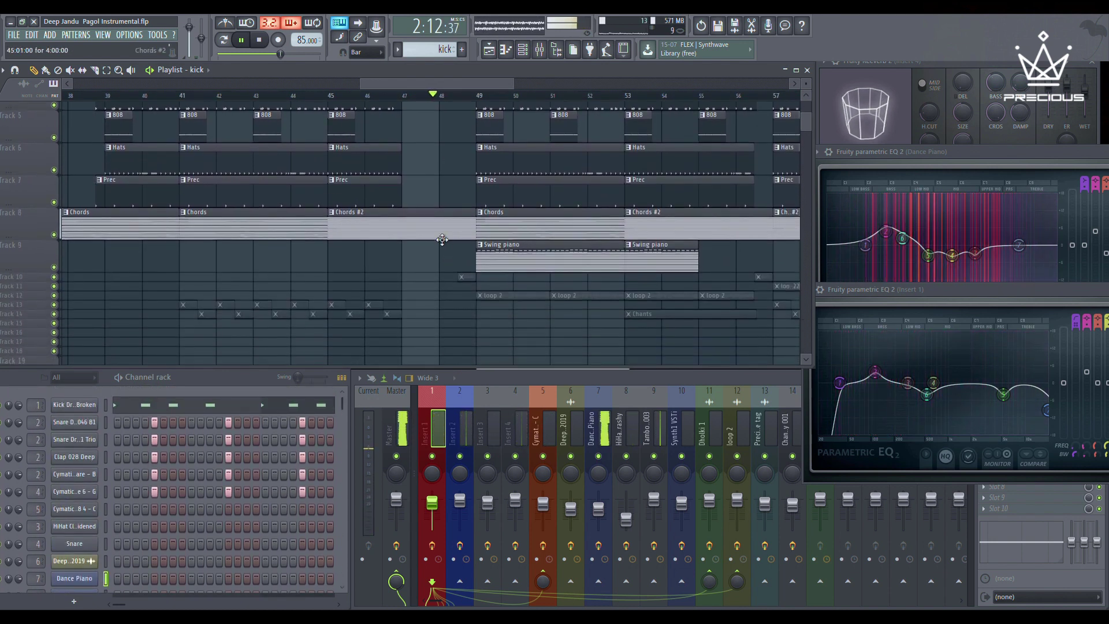
left_click(442, 240)
left_click(172, 578)
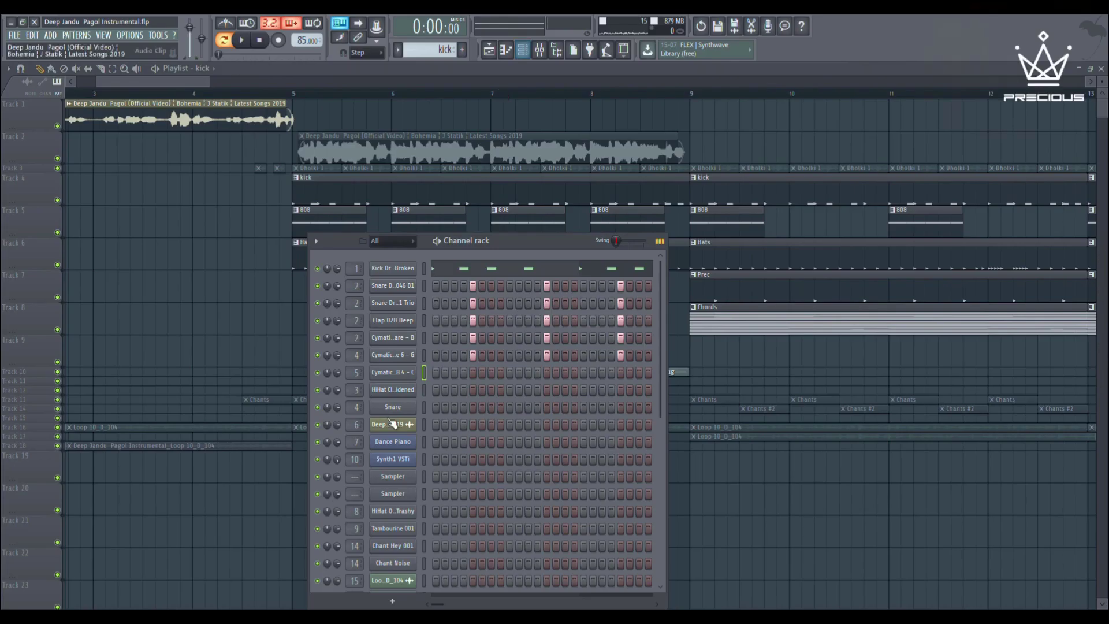
Examine the kick pattern's Kick Drum 003 Broken notes in the piano roll while the pattern plays.
left_click(468, 278)
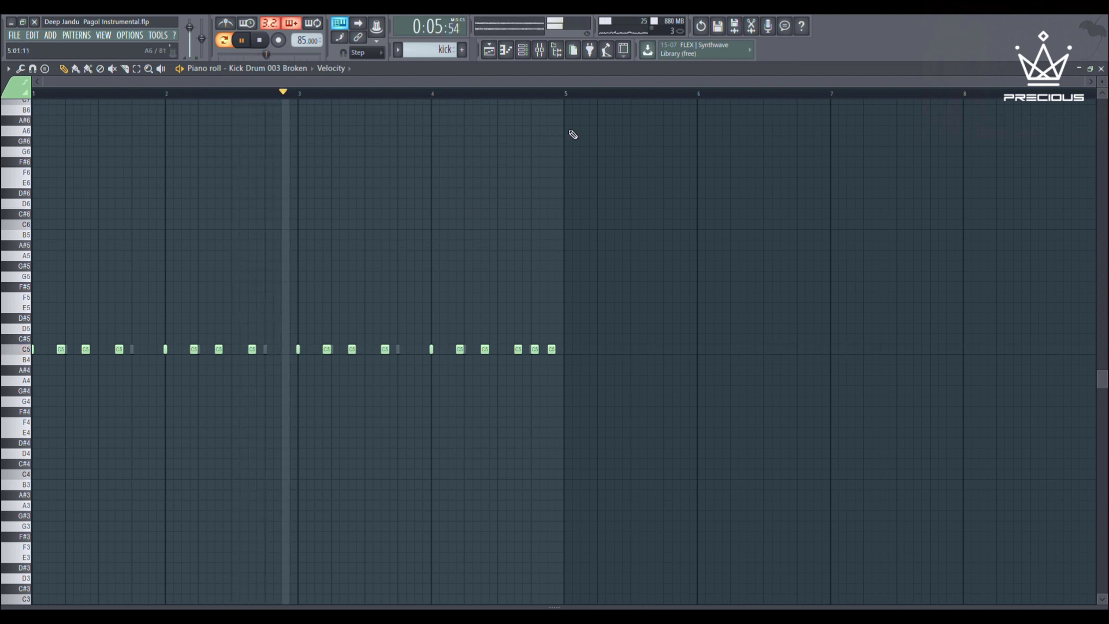
left_click(524, 52)
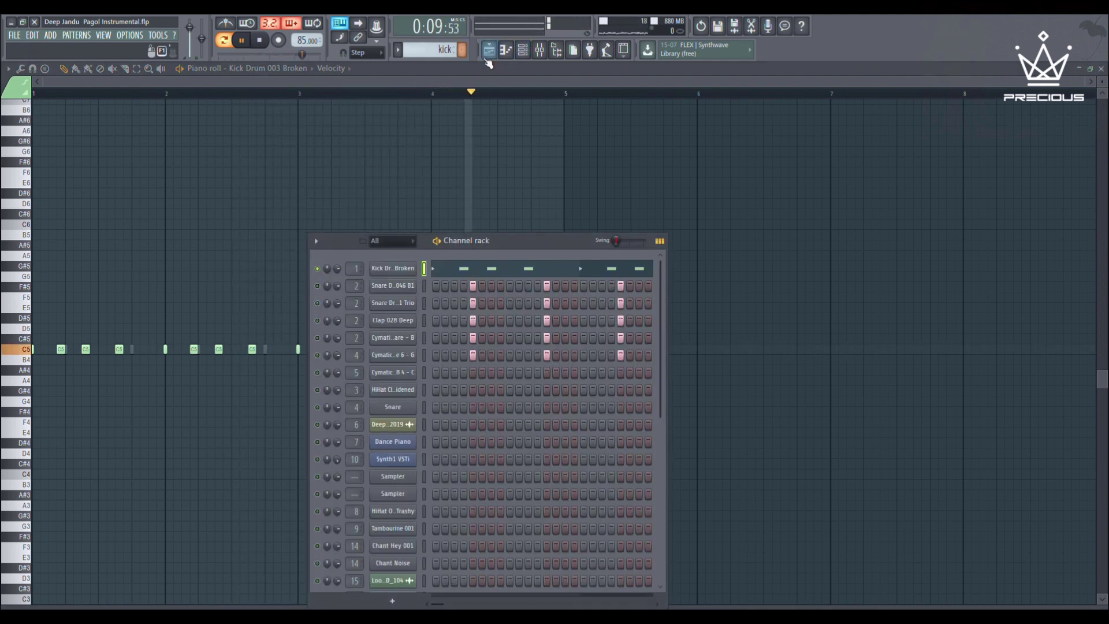
left_click(522, 54)
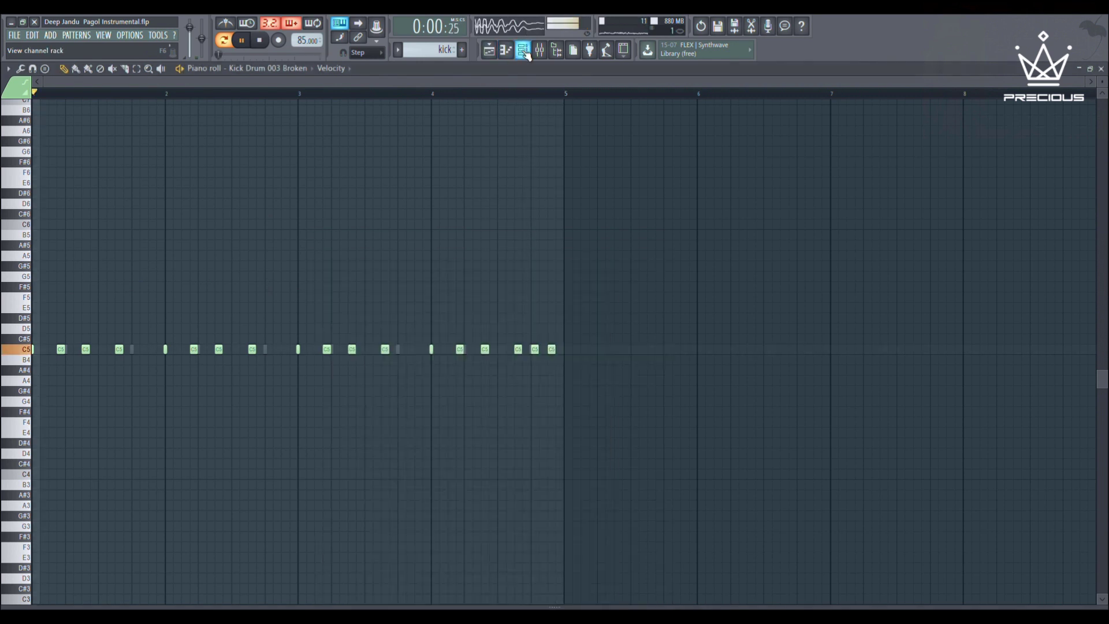
Examine the kick pattern's Snare Drum 046 B1 notes in the piano roll during playback, then return to the playlist.
left_click(525, 53)
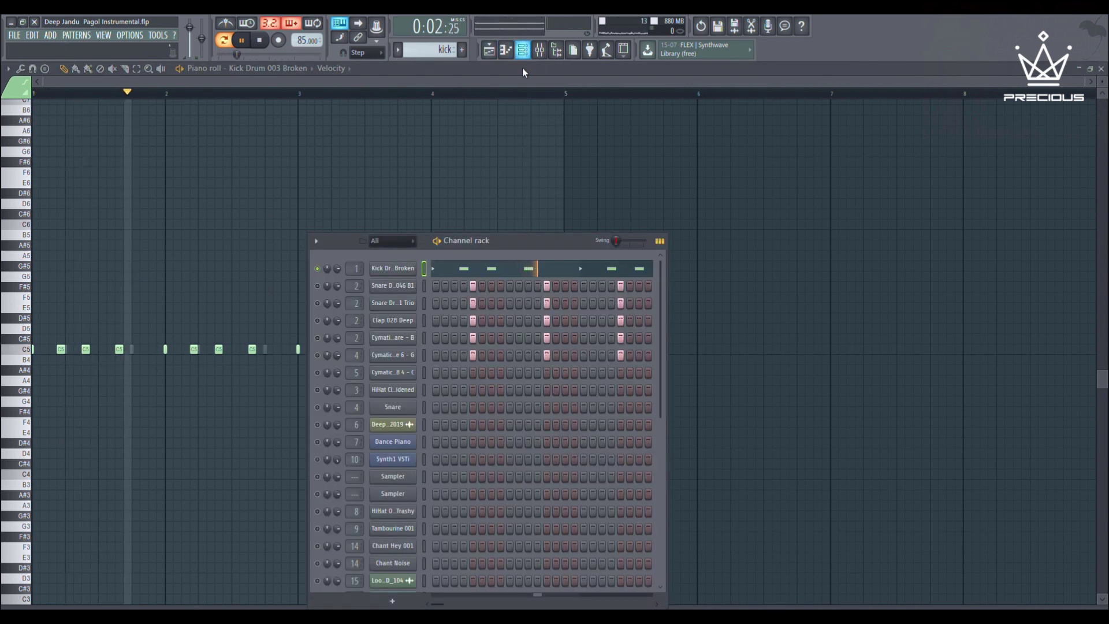
left_click(408, 290)
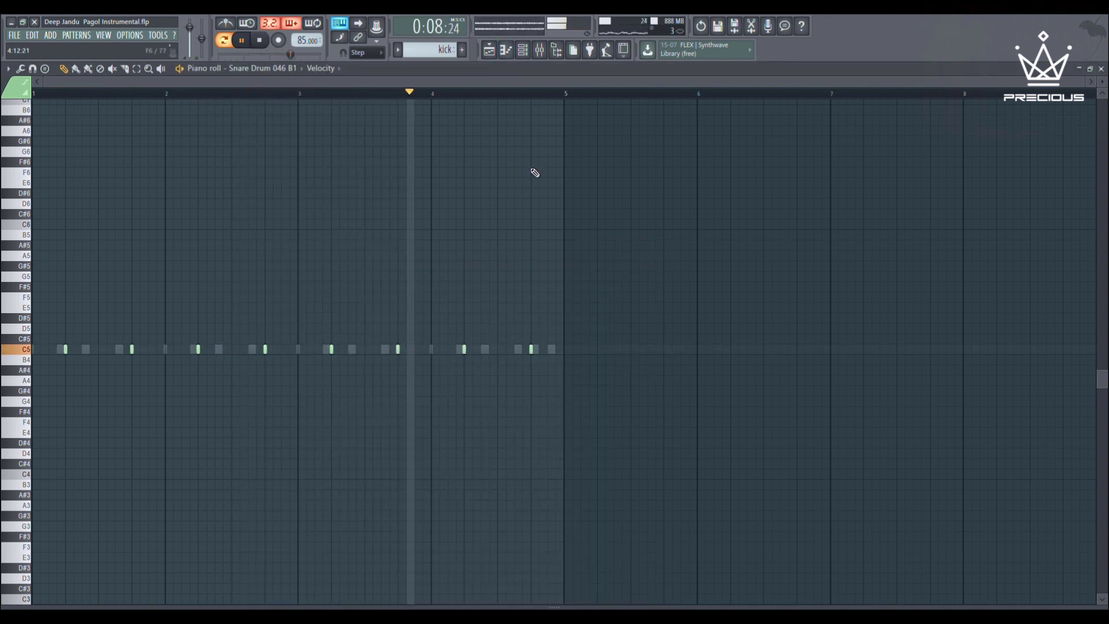
left_click(525, 57)
left_click(523, 56)
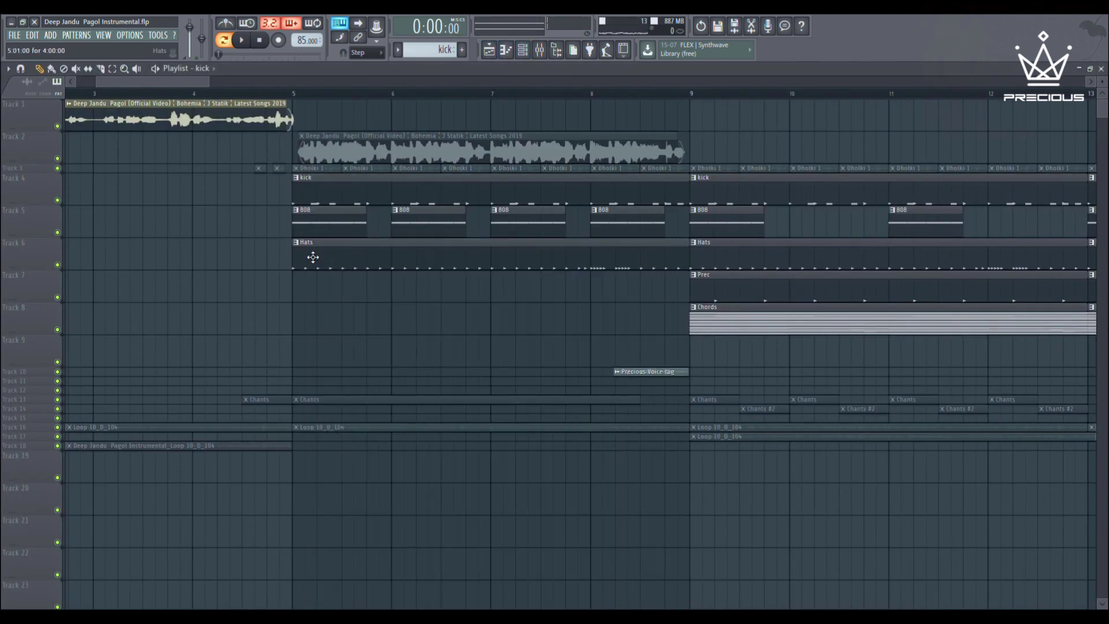
Select the Hats pattern, play it and examine its HiHat Closed 001 Widened notes in the piano roll, then return to the playlist.
left_click(522, 51)
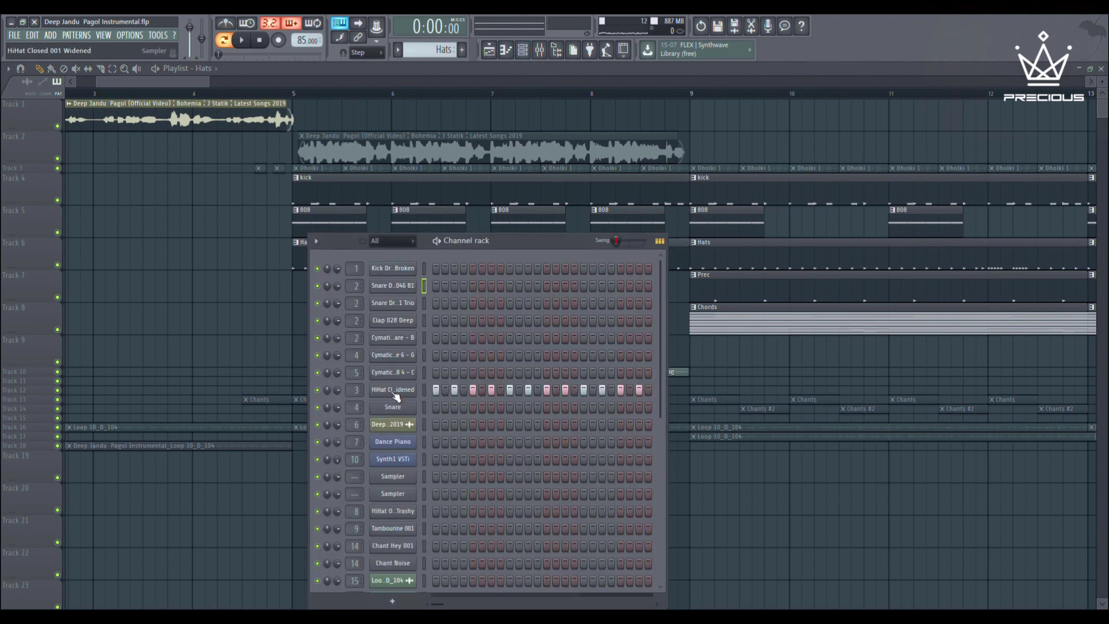
key("F7")
key("space")
scroll(232, 266, "down", 3)
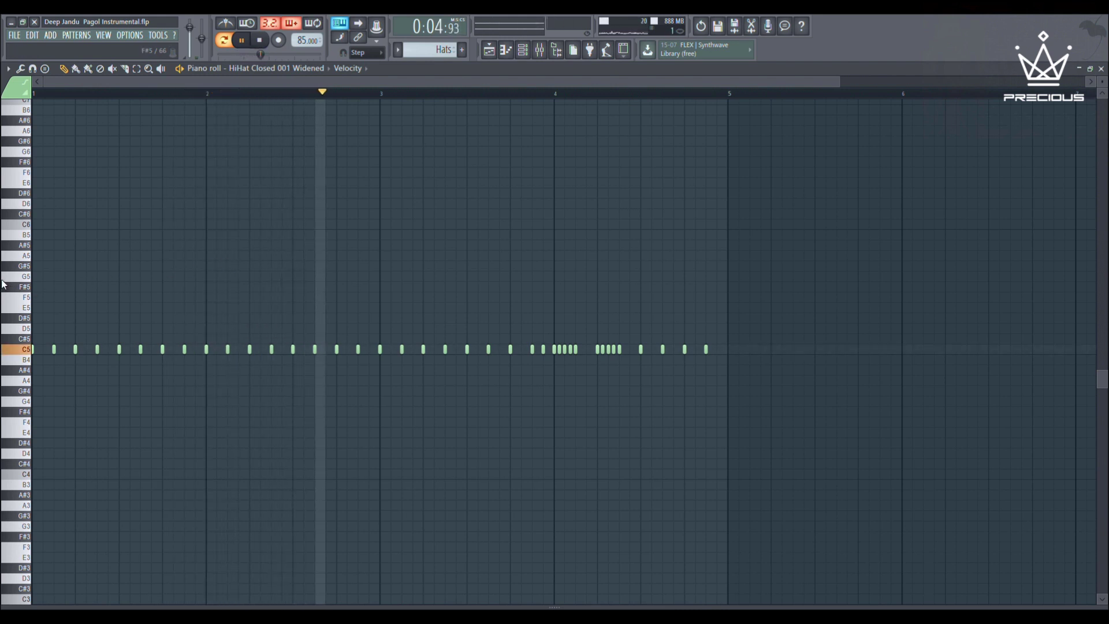
scroll(4, 283, "up", 1)
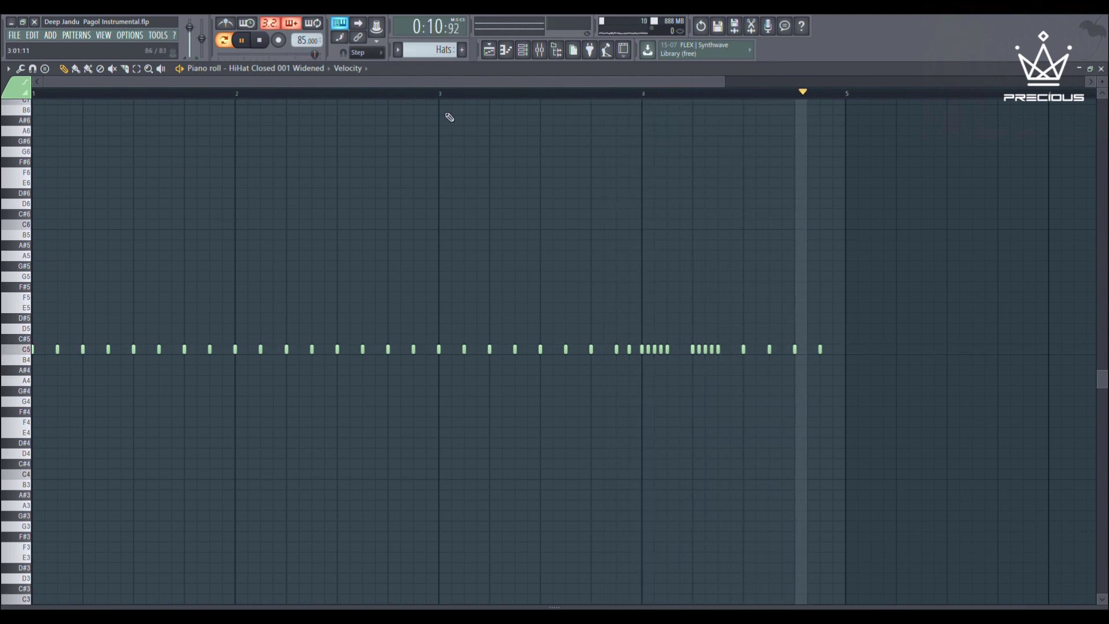
left_click(490, 50)
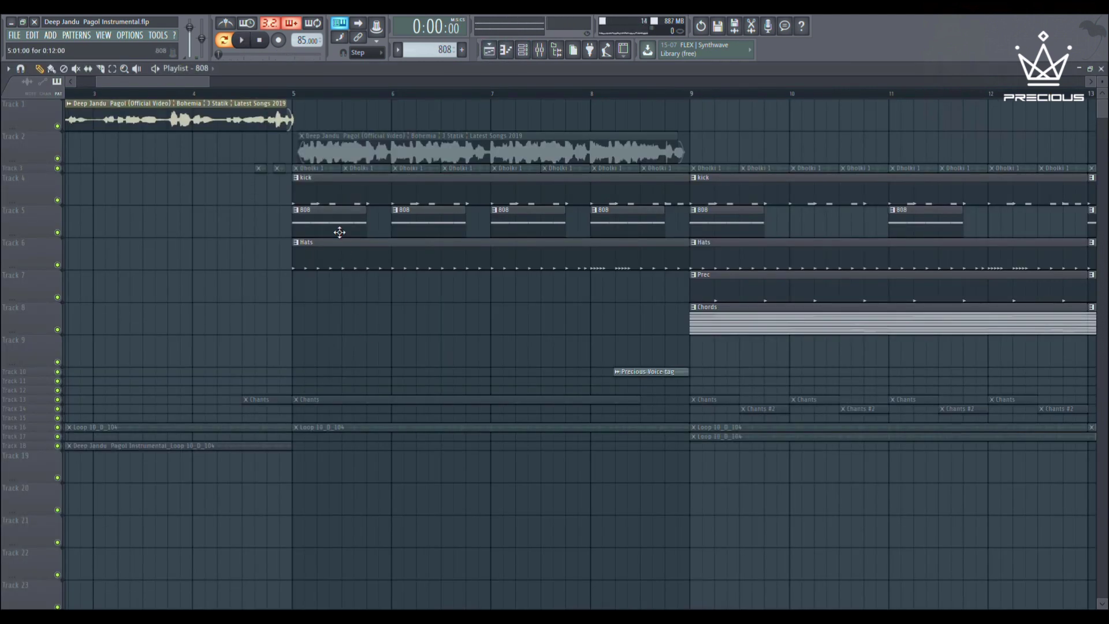
Play the 808 pattern and examine its Cymatics Servida 808 4 notes in the piano roll, then return to the playlist.
left_click(523, 51)
left_click(462, 371)
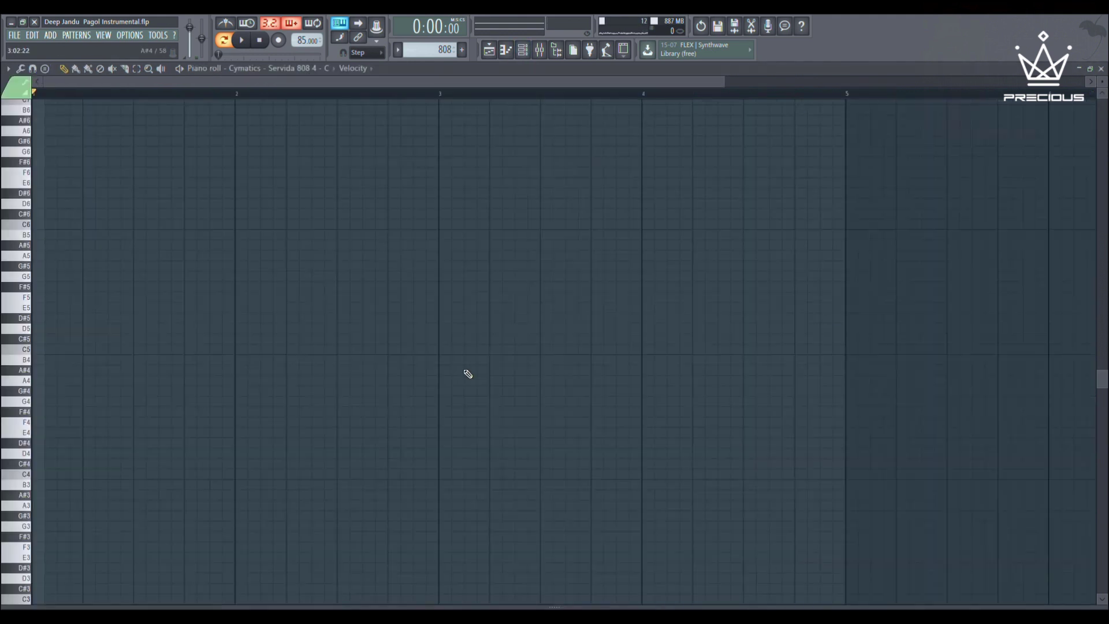
scroll(214, 358, "up", 3)
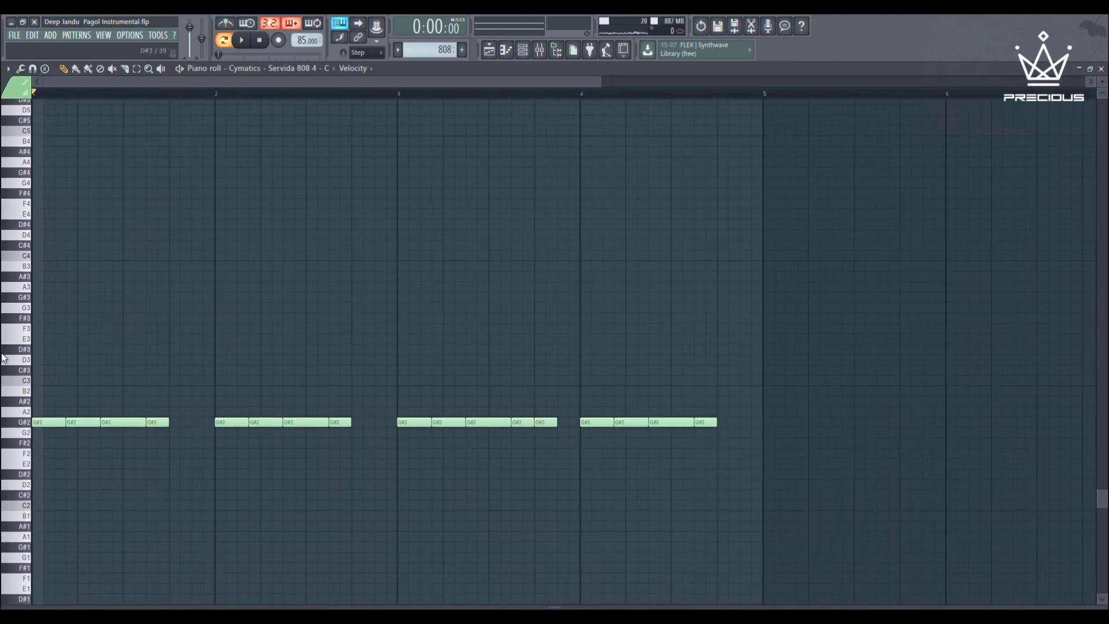
key("space")
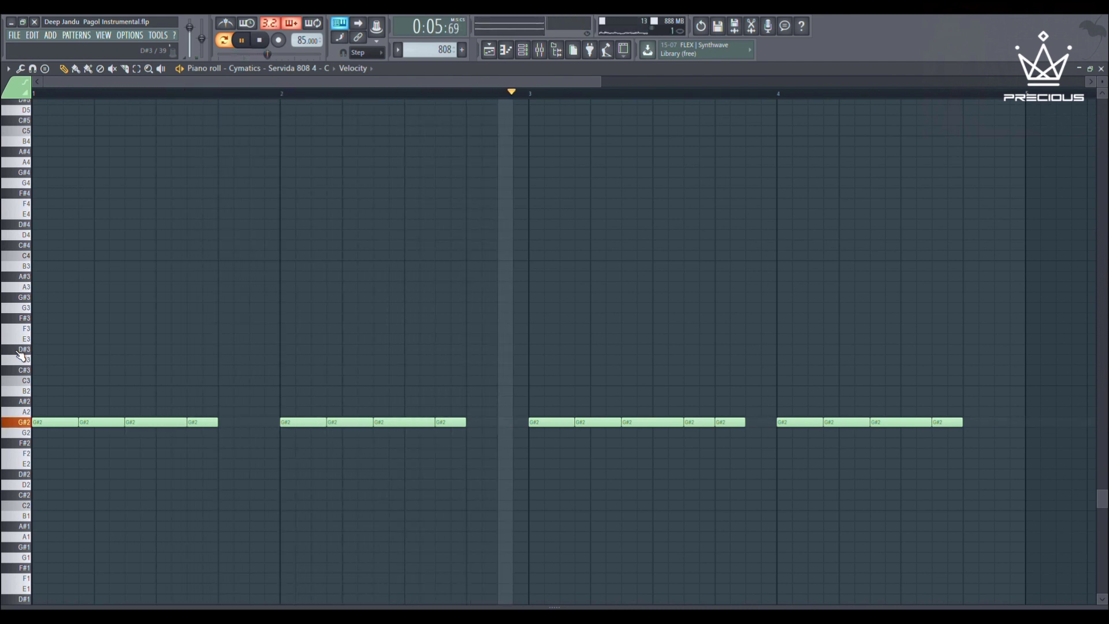
scroll(185, 372, "down", 1)
scroll(185, 372, "down", 1)
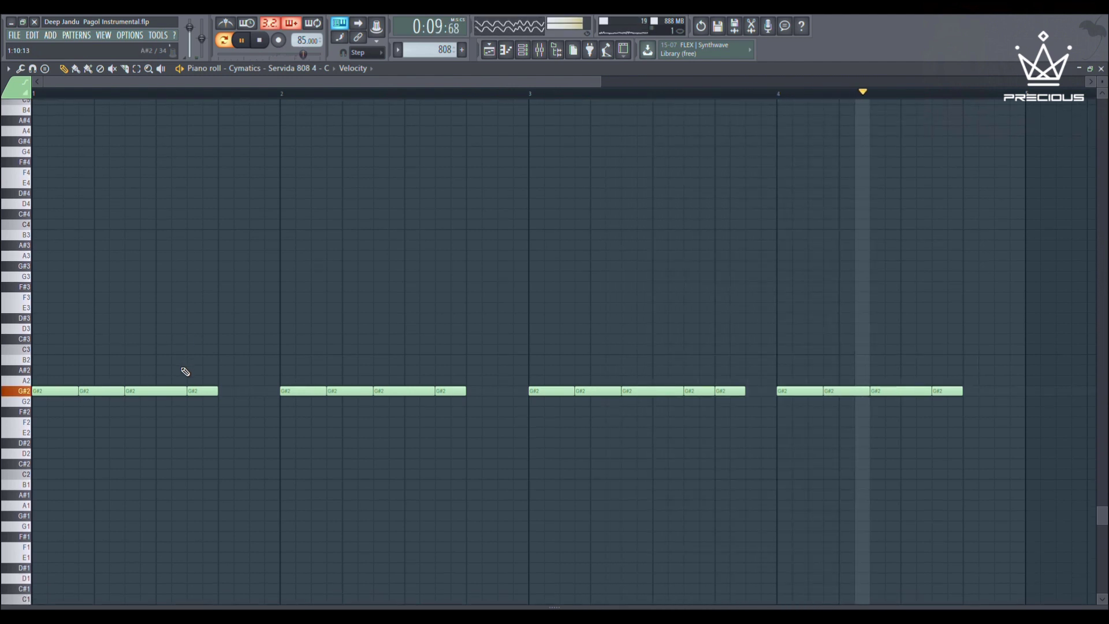
key("space")
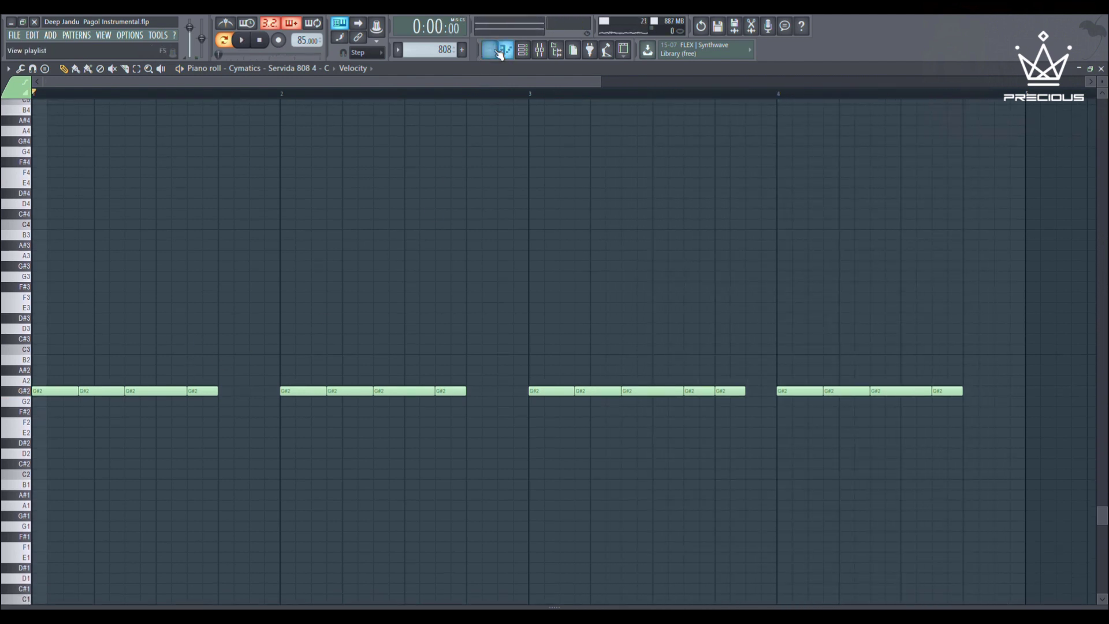
left_click(489, 50)
Select the Prec pattern at bar 9, play it and open the HiHat Open 004 Trashy channel's sampler settings.
scroll(461, 243, "right", 3)
scroll(410, 296, "up", 1)
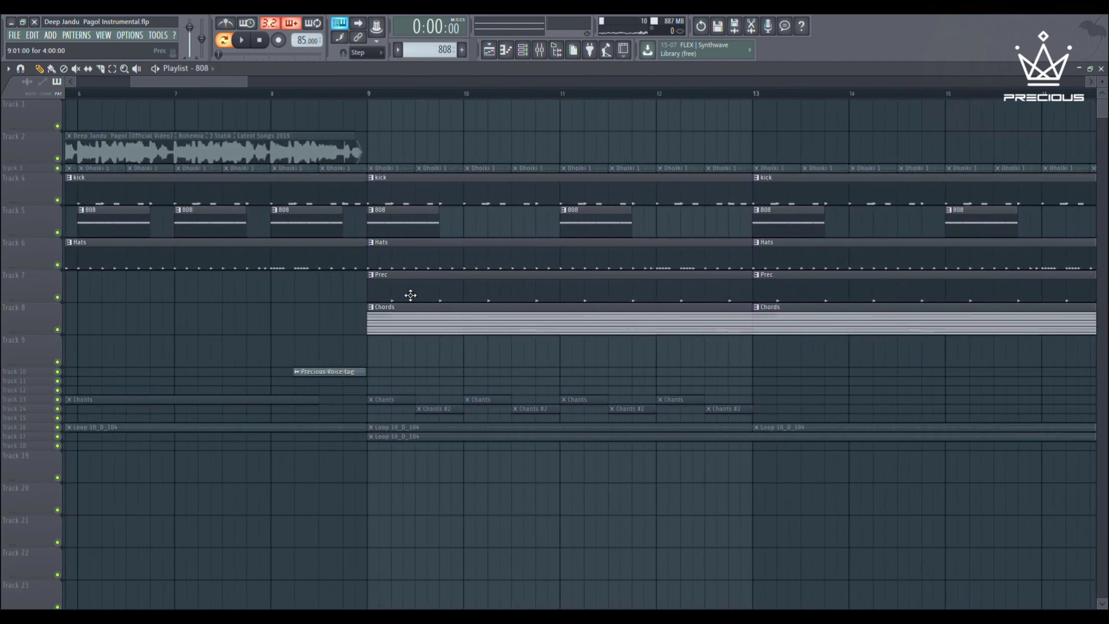
left_click(534, 54)
scroll(457, 369, "down", 4)
key("space")
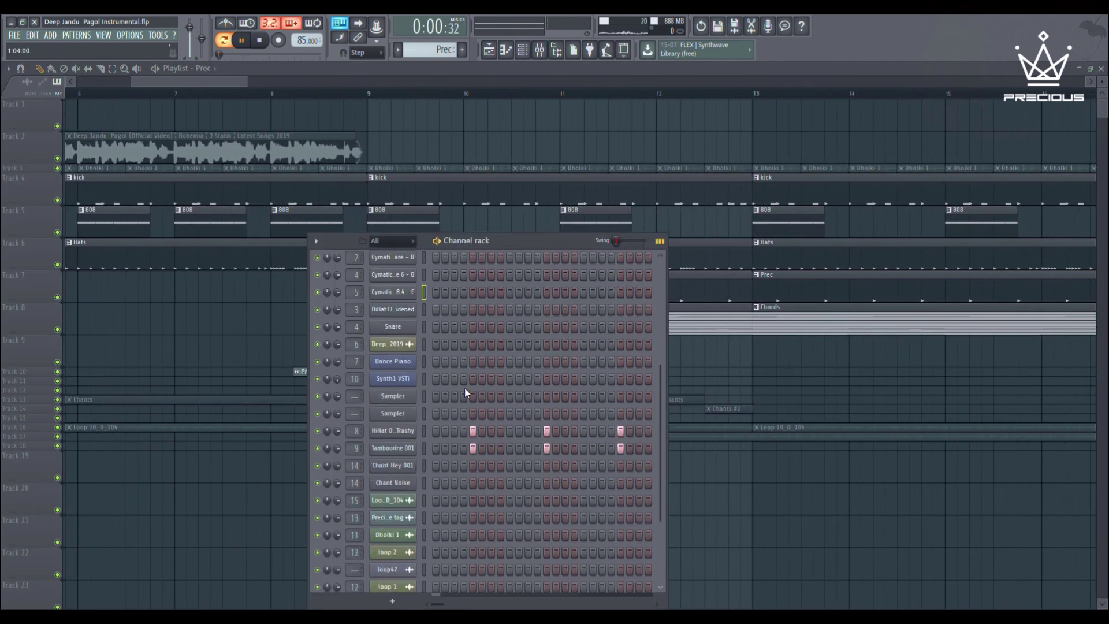
left_click(396, 407)
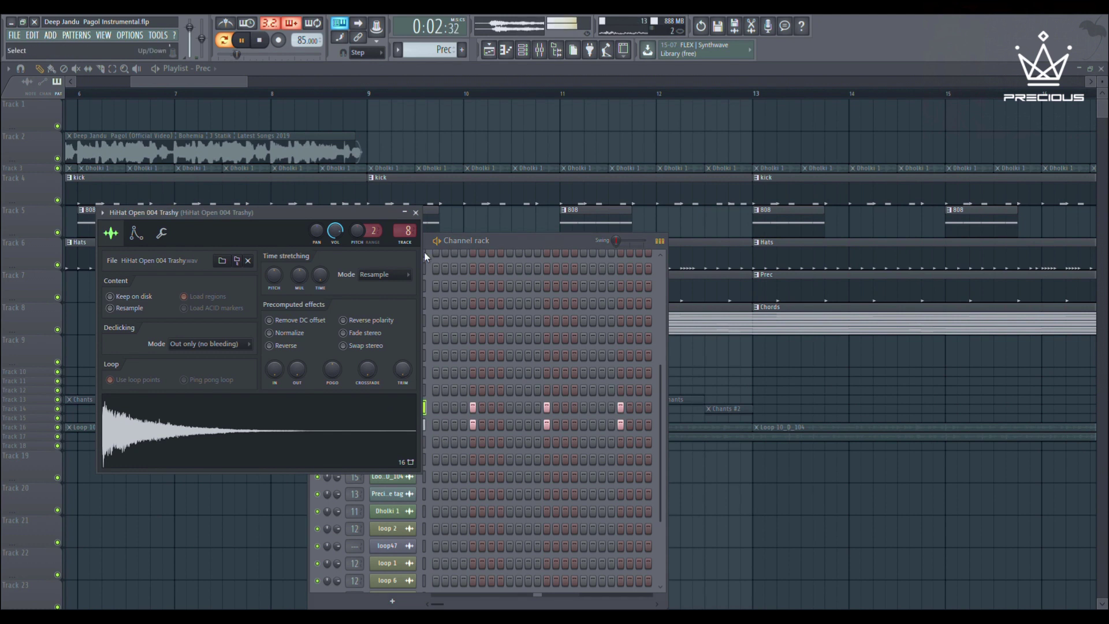
Close the HiHat Open 004 Trashy settings, view the Tambourine 001 channel's sampler settings, and return to the playlist.
left_click(416, 213)
left_click(393, 268)
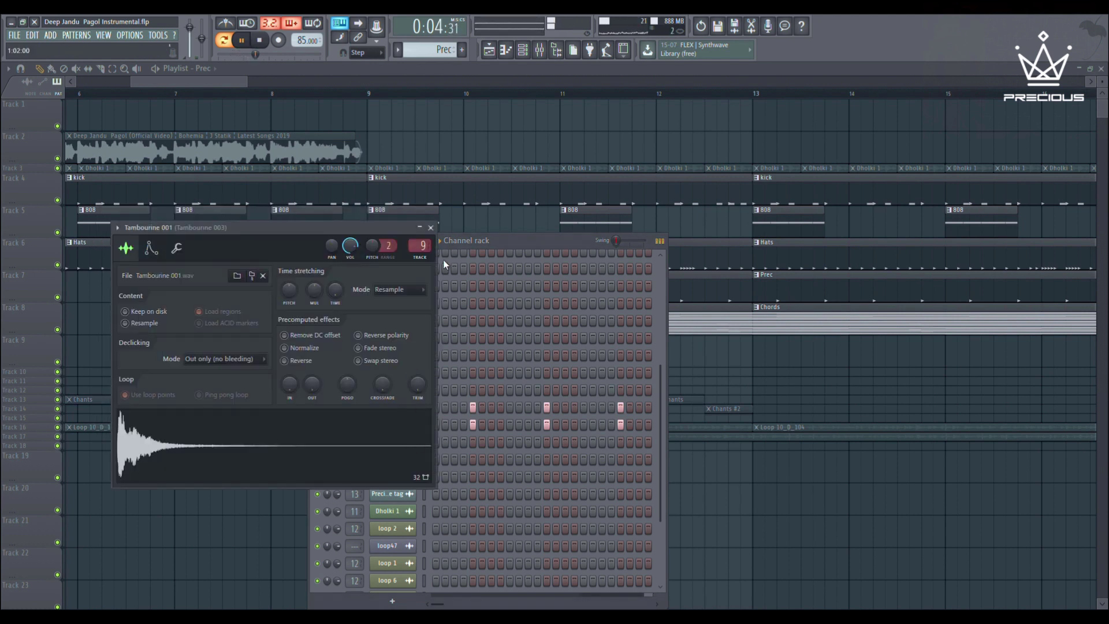
left_click(431, 228)
left_click(491, 51)
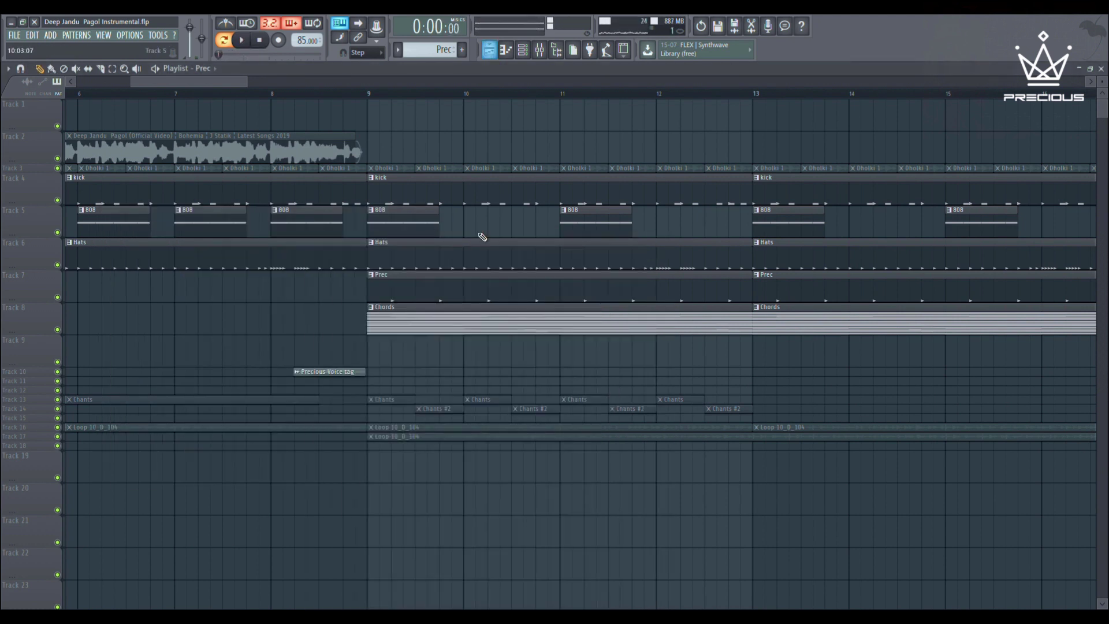
Select the Chords pattern at bar 9, play it and examine its Dance Piano notes in the piano roll.
scroll(389, 297, "up", 2)
left_click(386, 327)
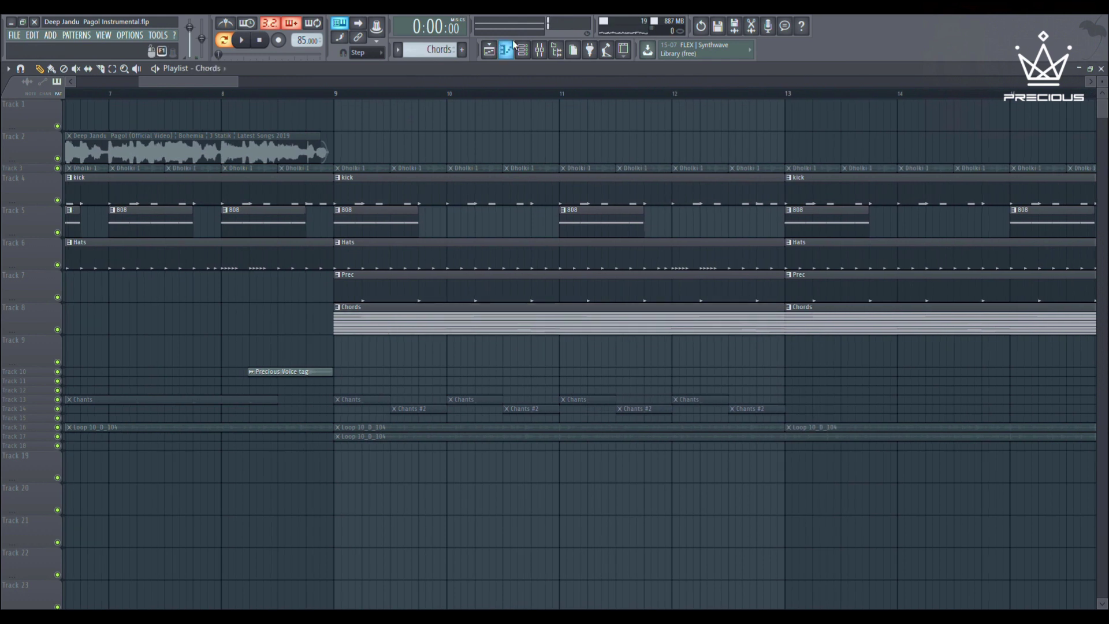
left_click(527, 54)
left_click(455, 341)
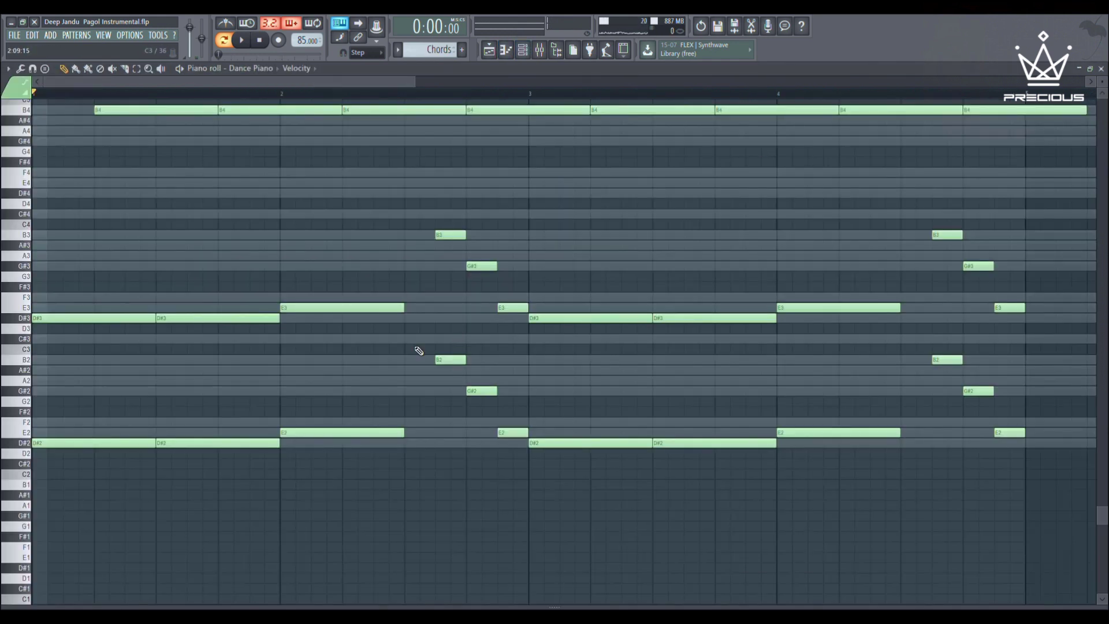
scroll(260, 314, "up", 2)
key("space")
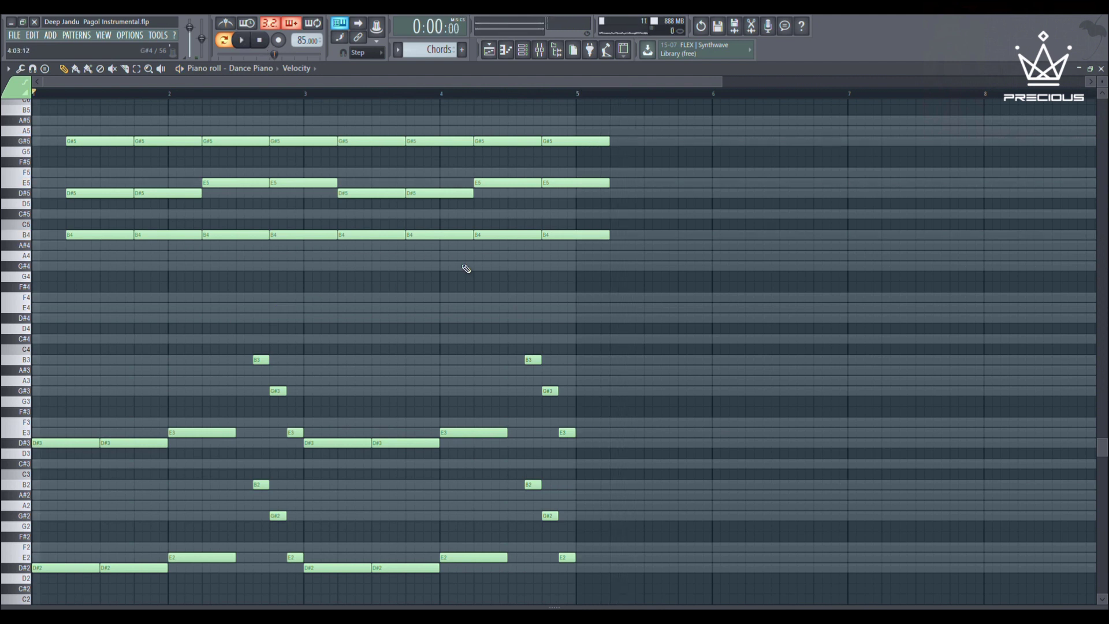
left_click(514, 52)
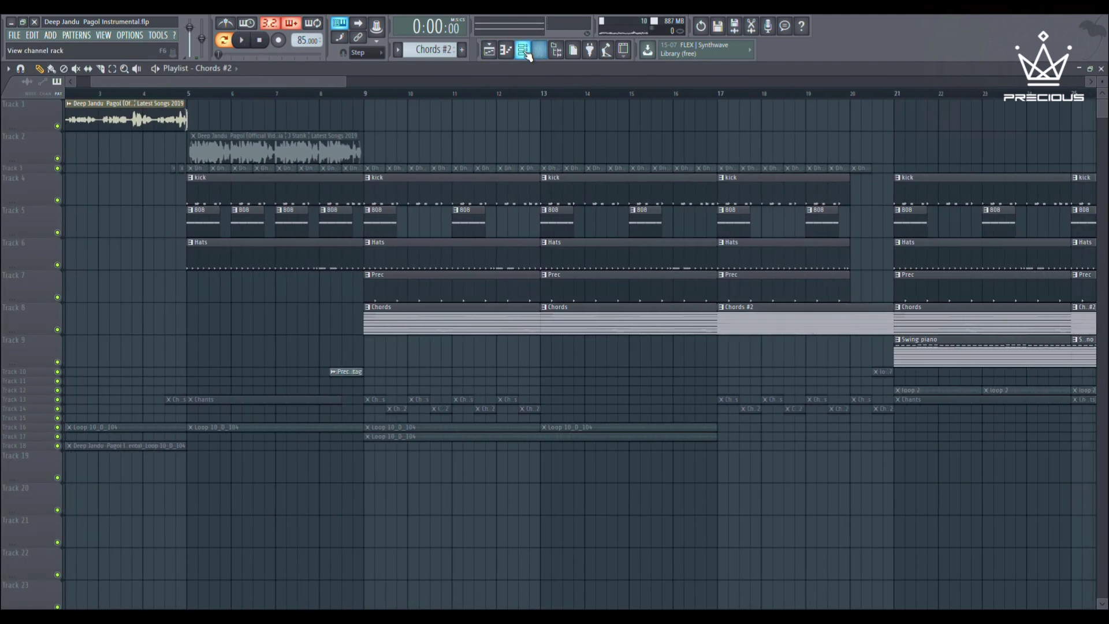
Play the Chords #2 pattern and examine its Dance Piano chords and high melody notes in the piano roll, then return to the playlist.
left_click(524, 52)
left_click(507, 343)
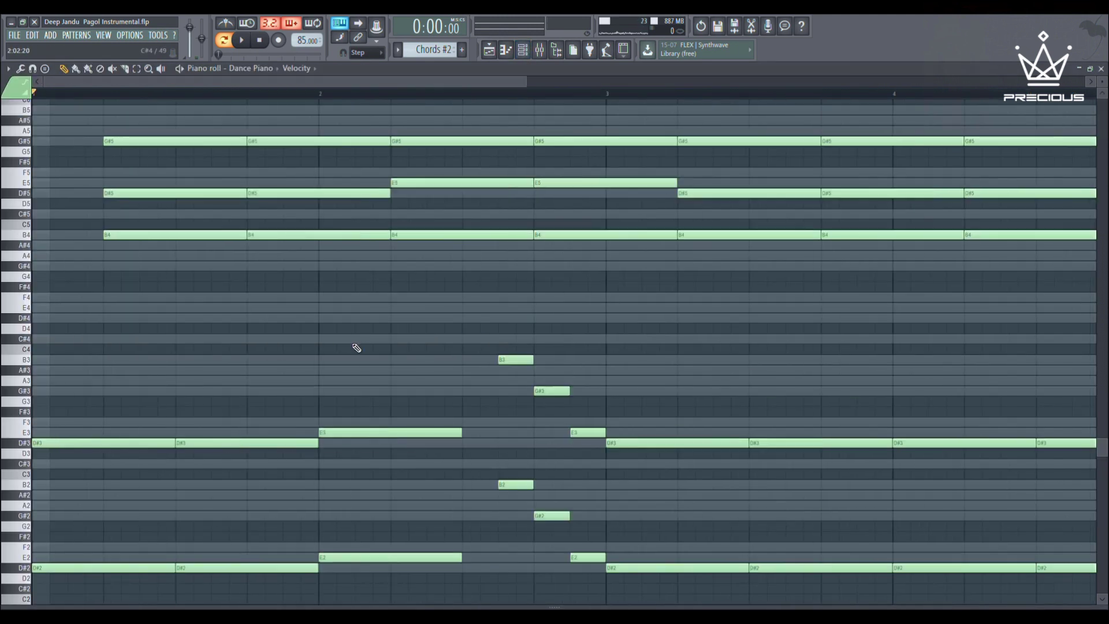
scroll(1104, 93, "down", 2)
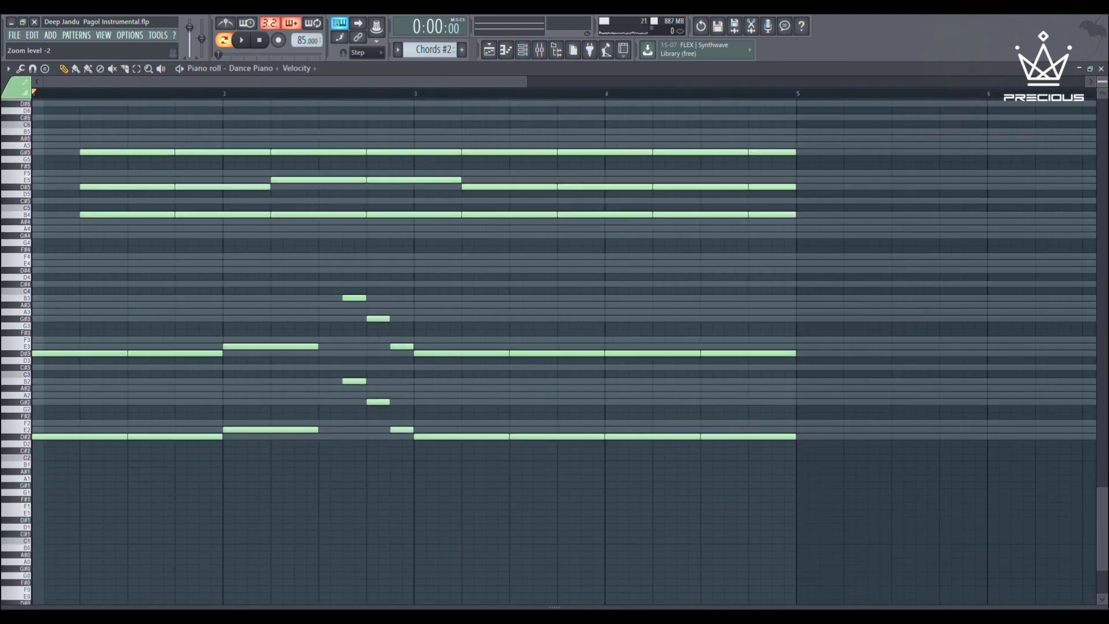
scroll(735, 235, "up", 3)
key("space")
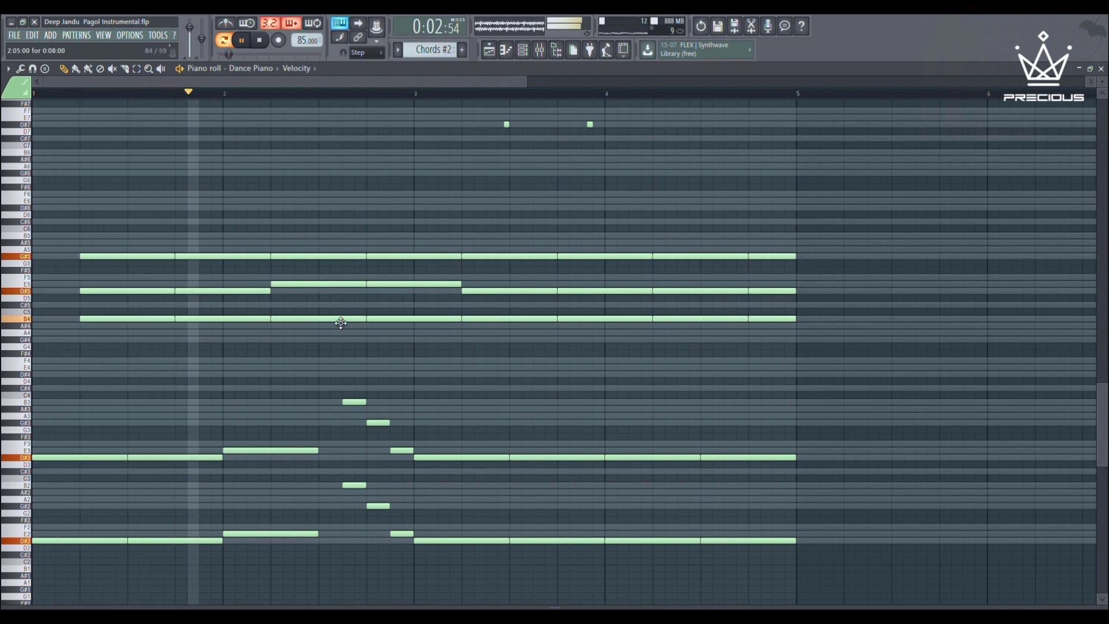
scroll(370, 321, "up", 1)
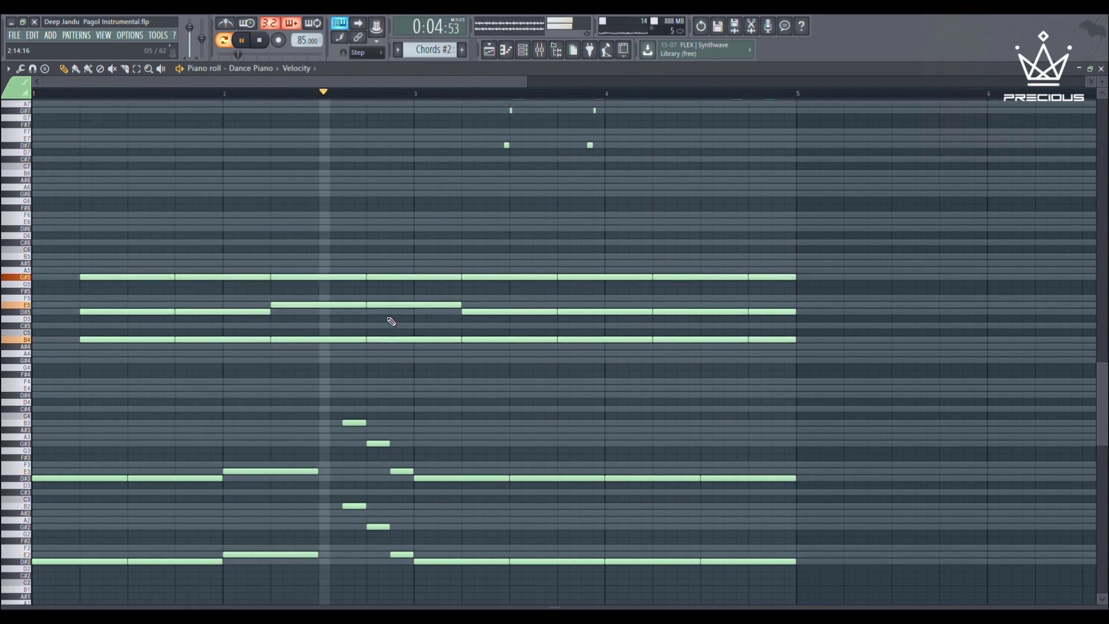
scroll(391, 321, "up", 5)
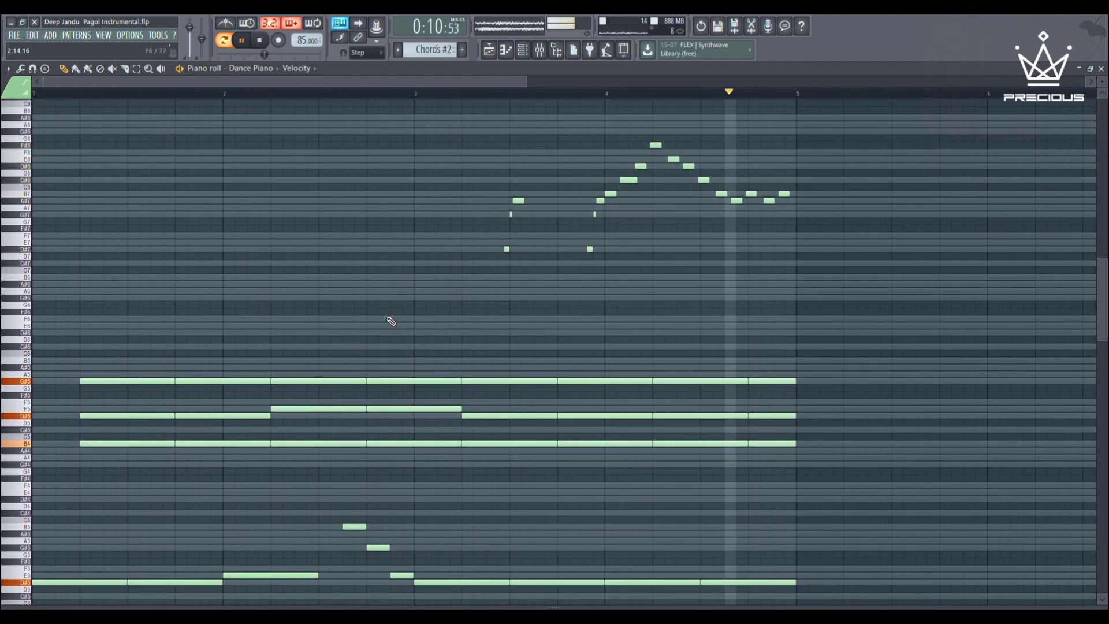
key("space")
left_click(489, 49)
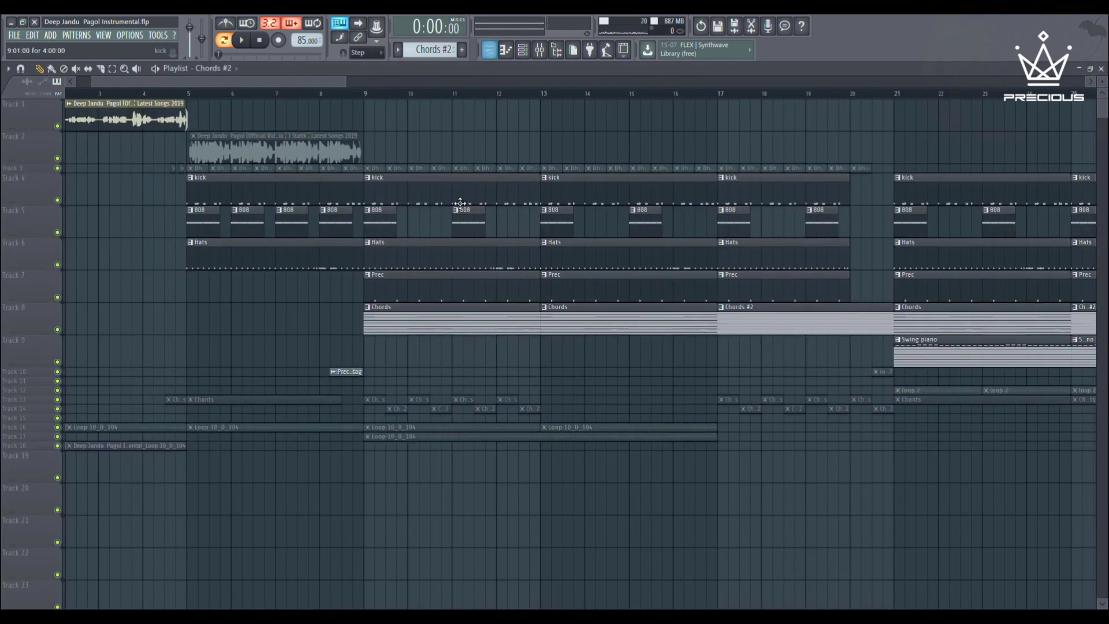
Select the Swing piano pattern at bar 21, play it and examine its Synth1 VSTi notes in the piano roll.
scroll(512, 329, "right", 5)
left_click(511, 328)
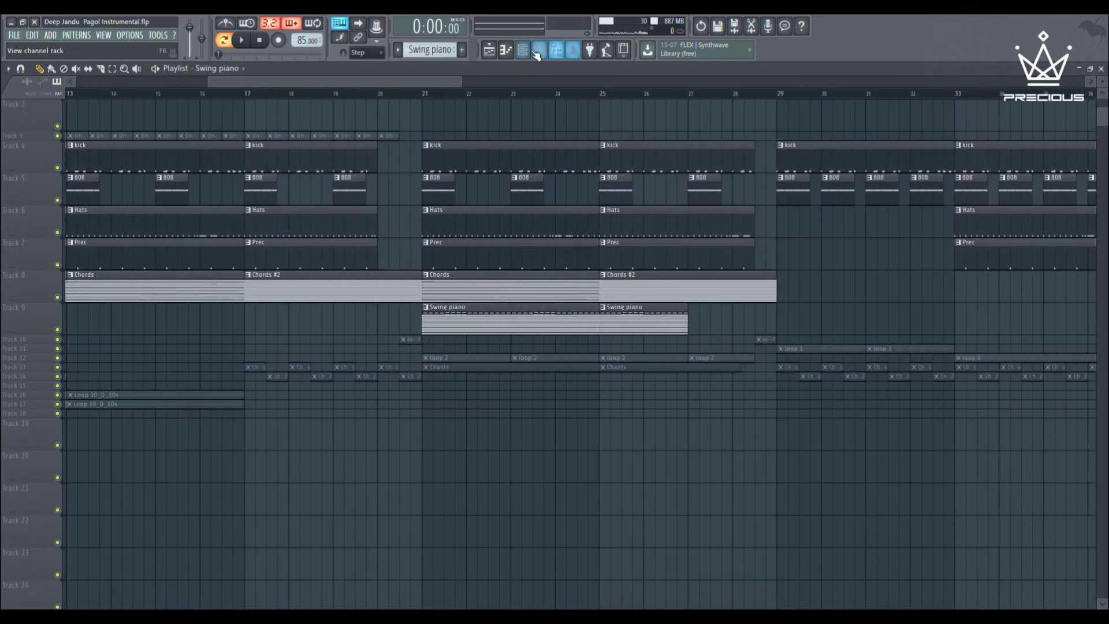
left_click(538, 51)
left_click(496, 354)
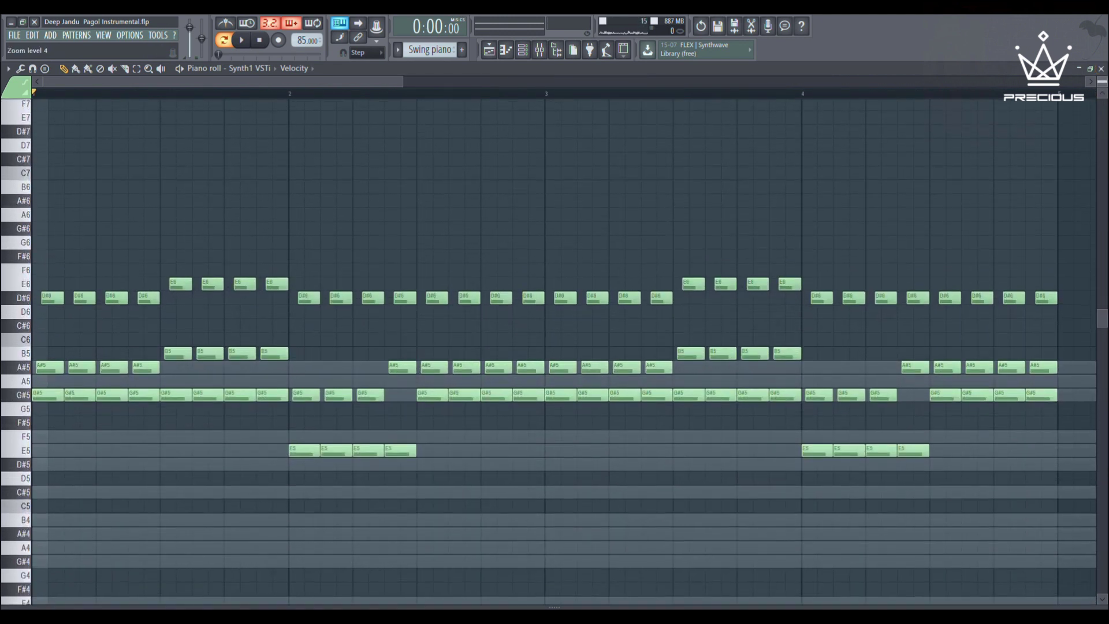
key("space")
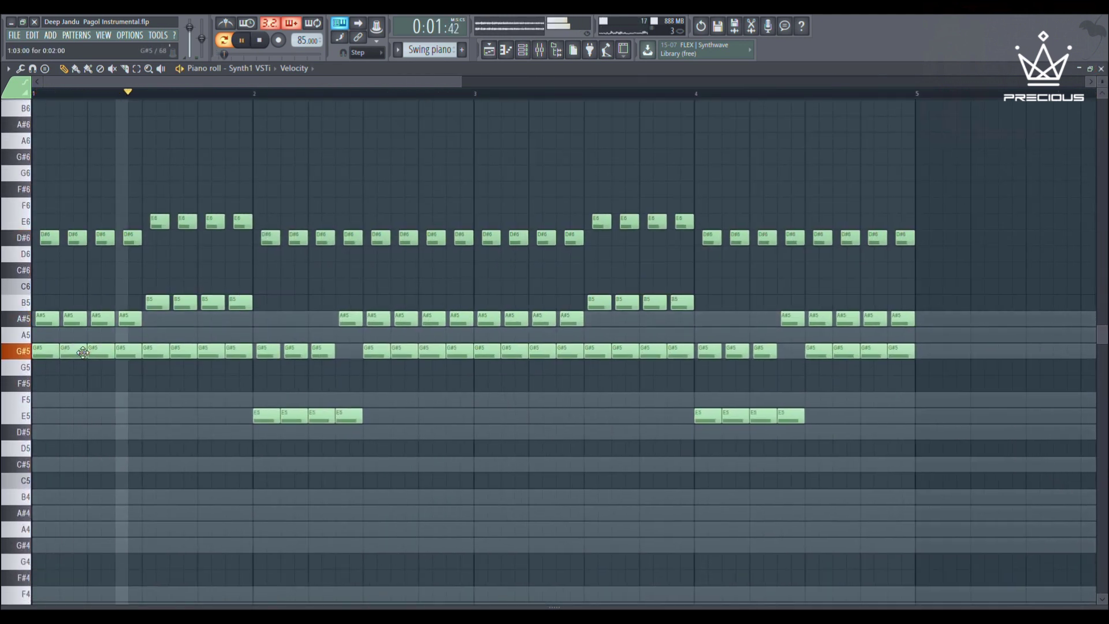
scroll(83, 353, "up", 3)
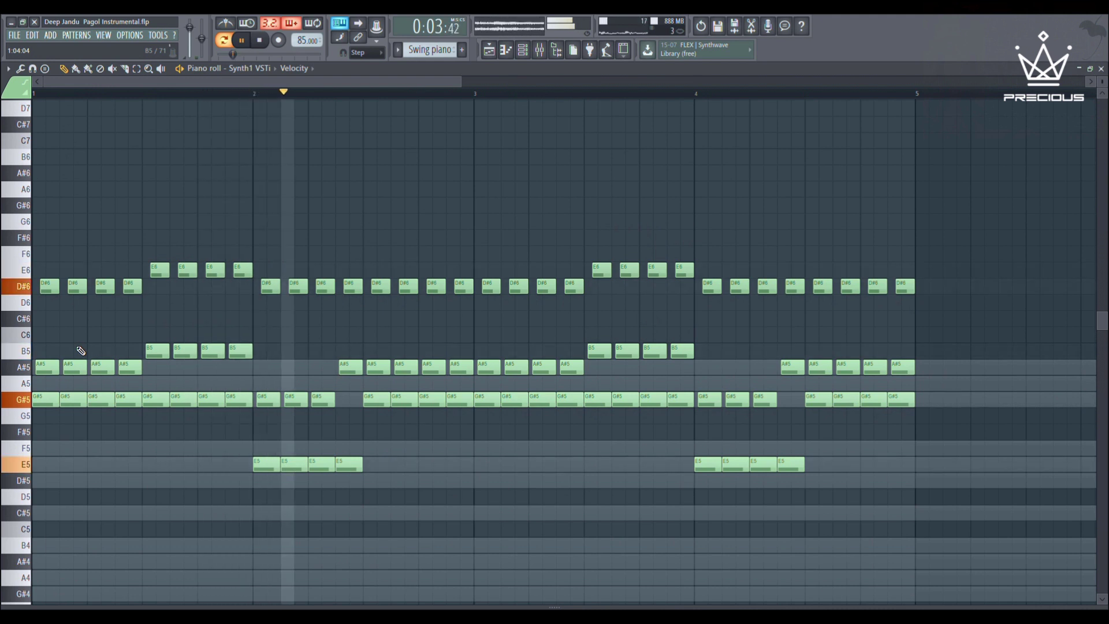